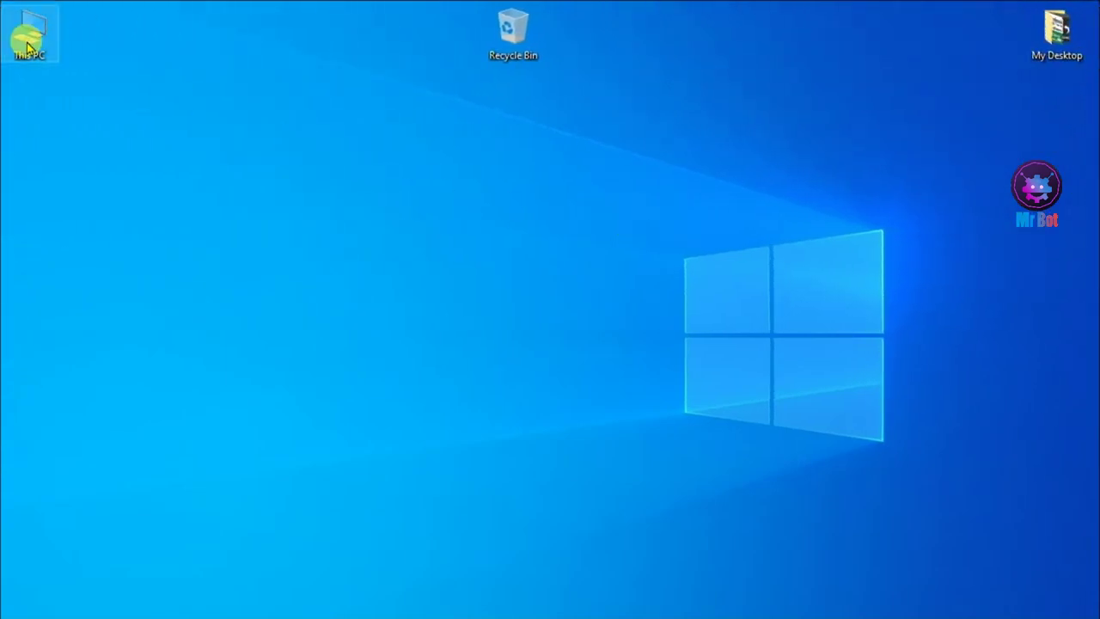
- Open This PC in File Explorer, try restoring and maximizing its window, and close it
double_click(28, 39)
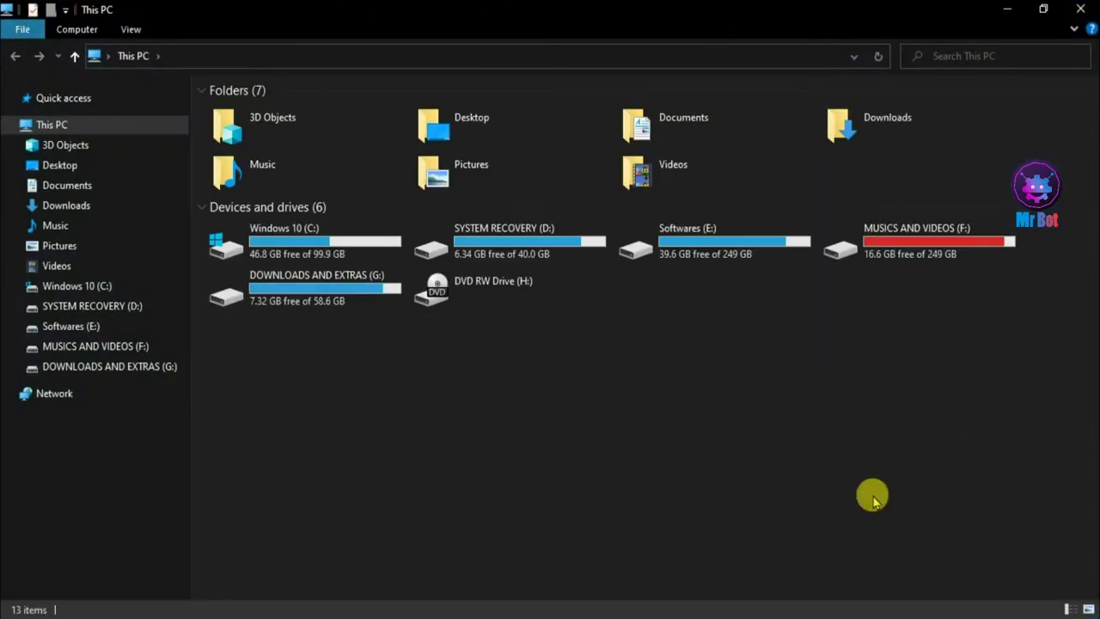
left_click_drag(577, 7, 555, 98)
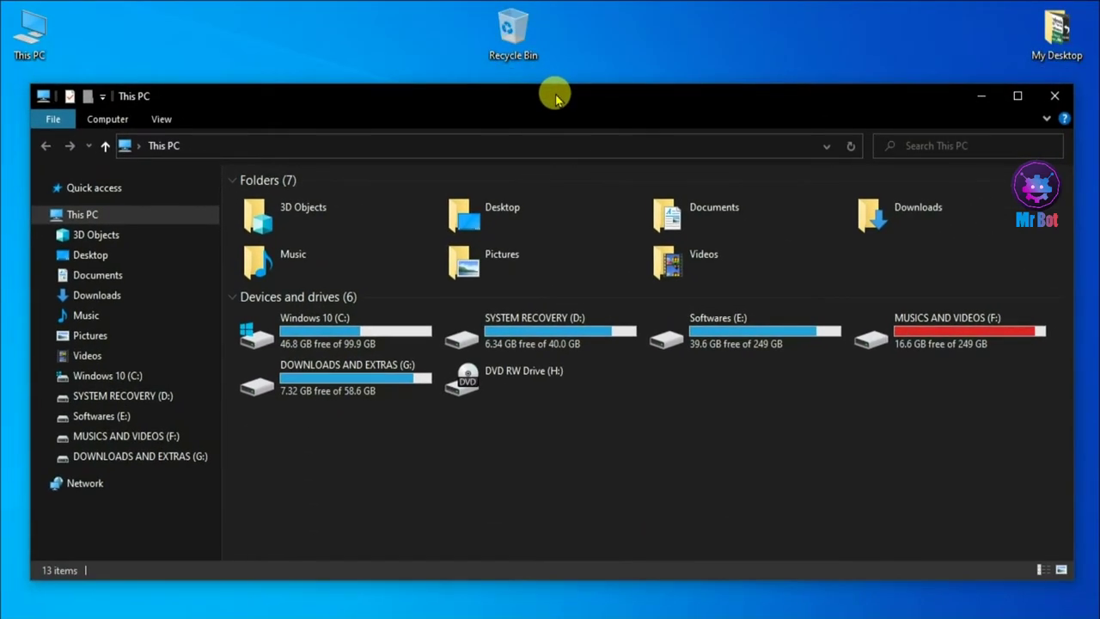
double_click(582, 93)
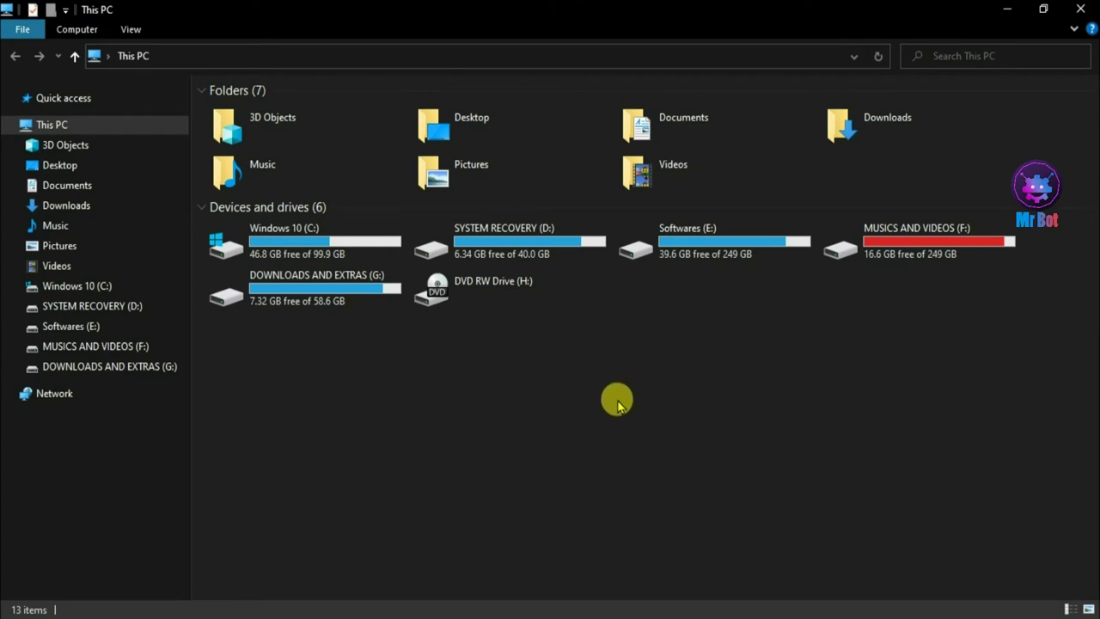
left_click(1080, 8)
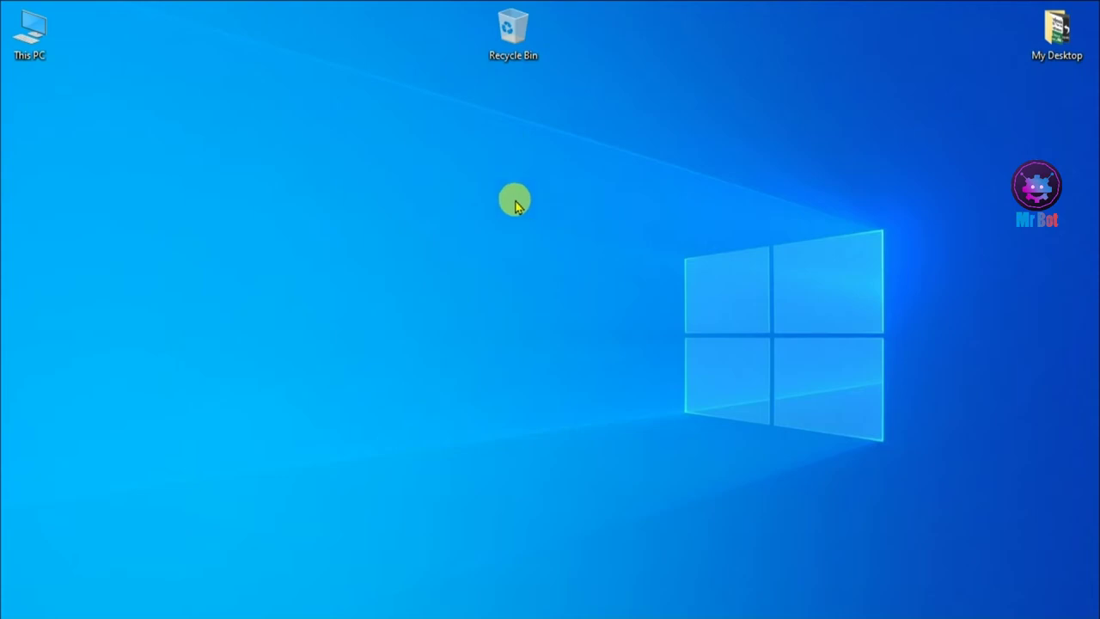
- Create a desktop shortcut to explorer shell:AppsFolder\c5e2524a-ea46-4f67-841f-6a9465d9d515_cw5n1h2txyewy!App, keeping the name explorer.exe
right_click(376, 166)
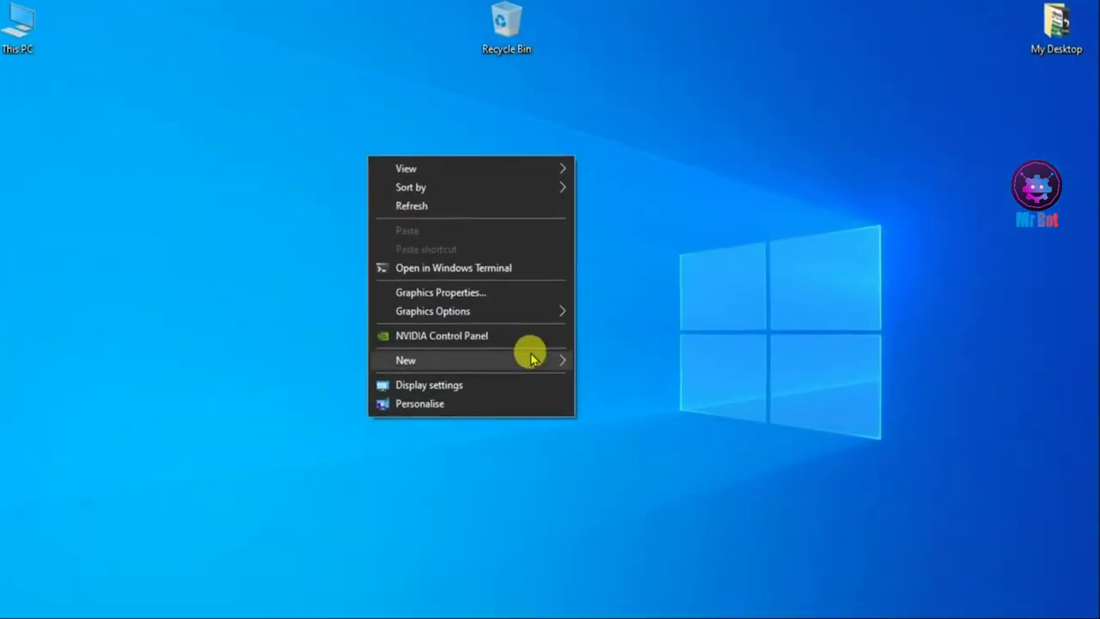
mouse_move(529, 364)
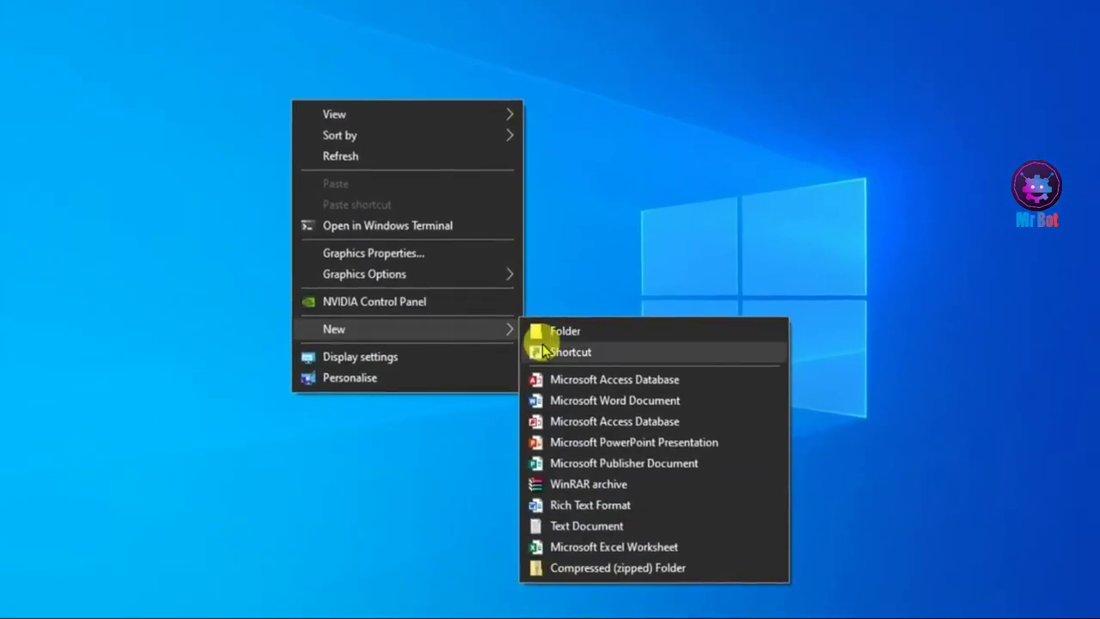
left_click(615, 346)
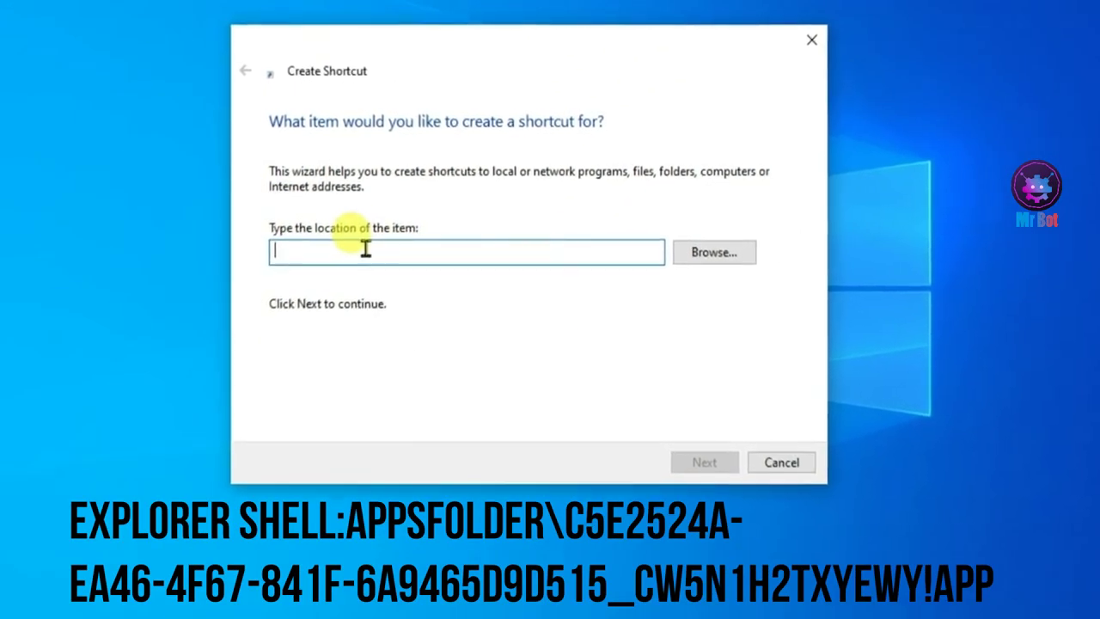
key("super+v")
left_click(373, 354)
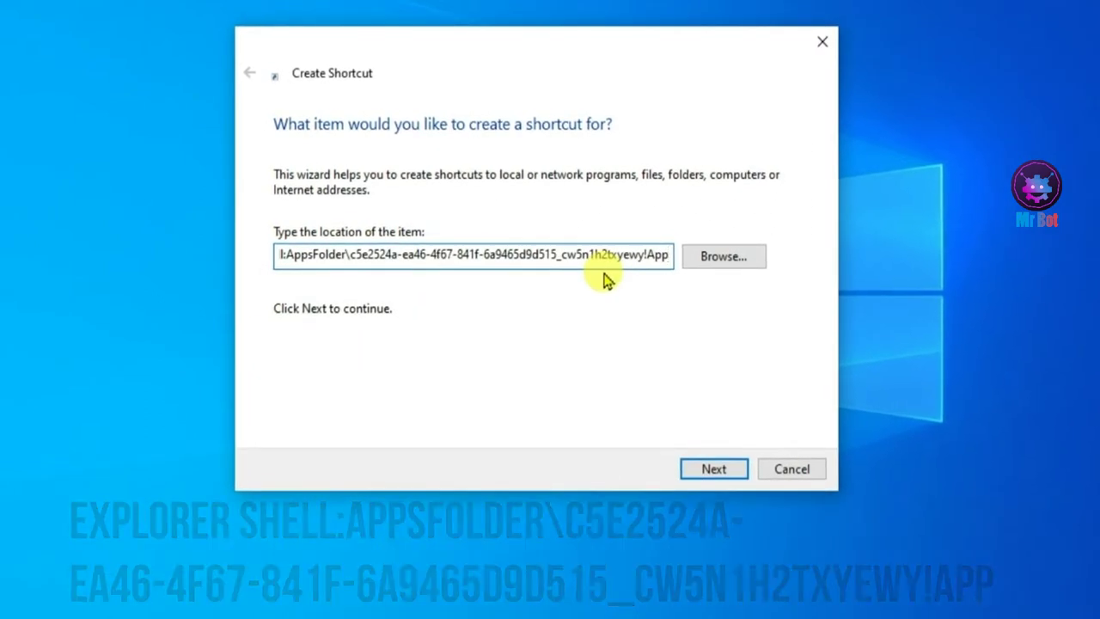
left_click(723, 475)
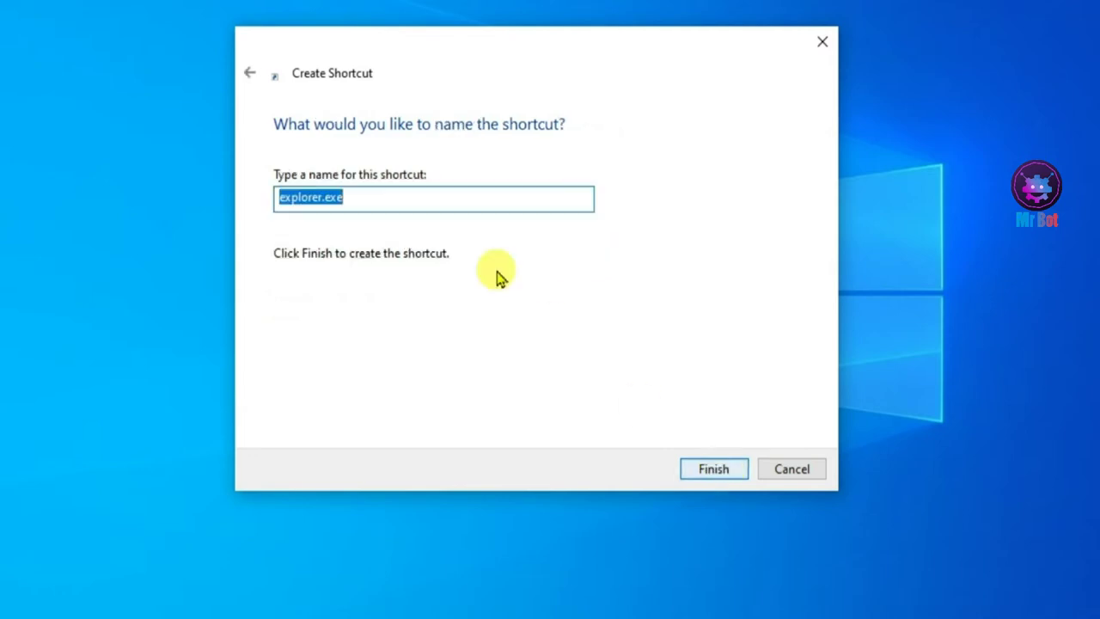
left_click(415, 199)
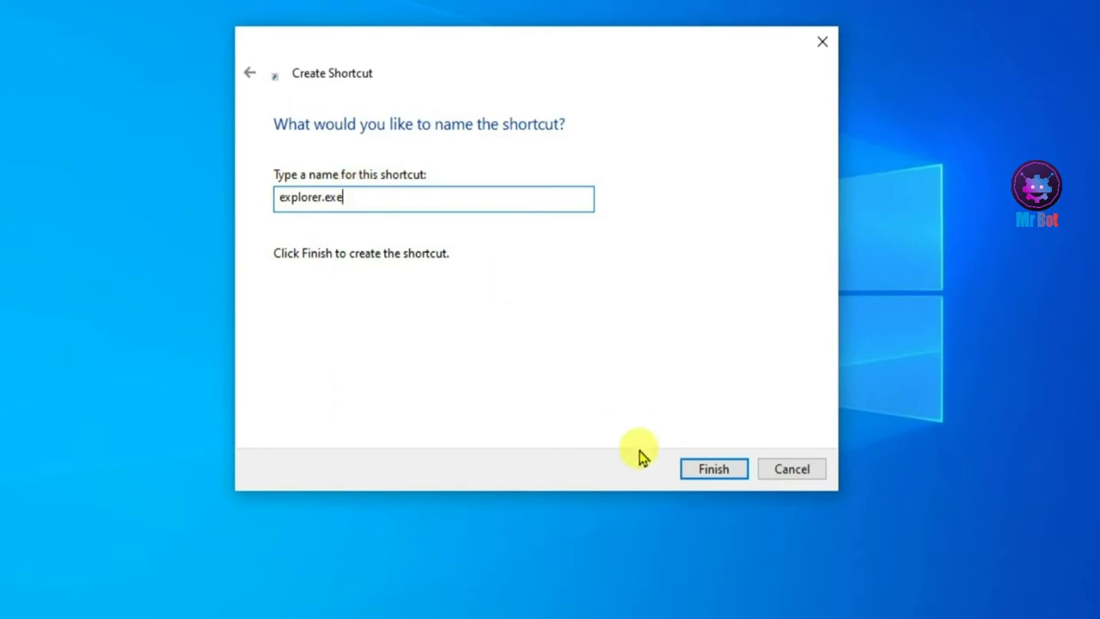
left_click(716, 472)
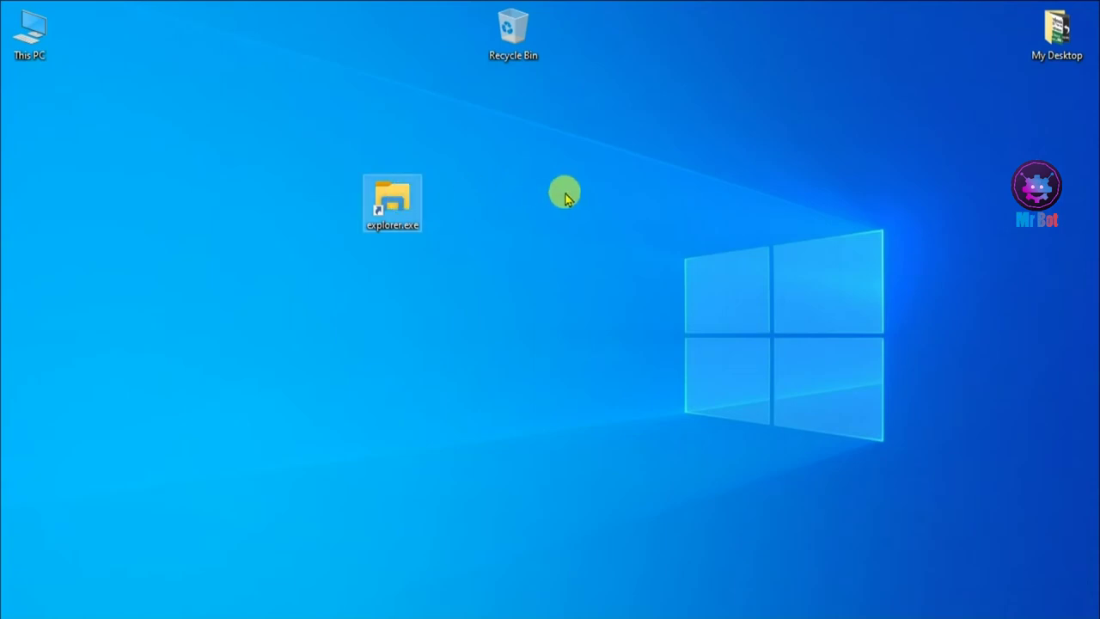
- Launch the explorer.exe shortcut, browse This PC and the Softwares (E:) drive, view the extra commands, and close the window
double_click(404, 203)
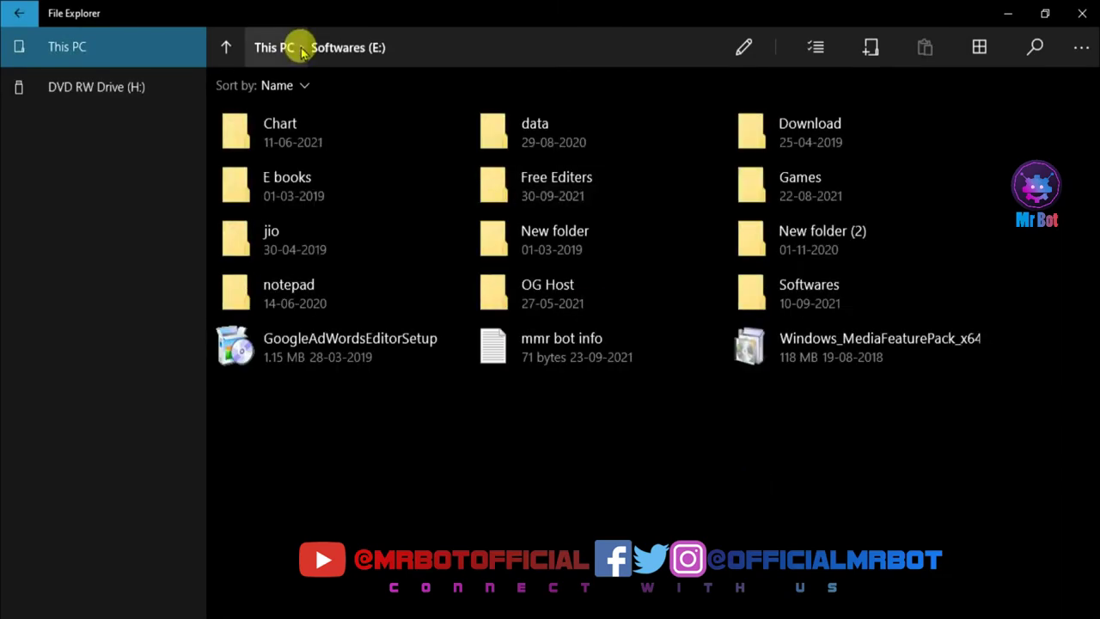
left_click(272, 49)
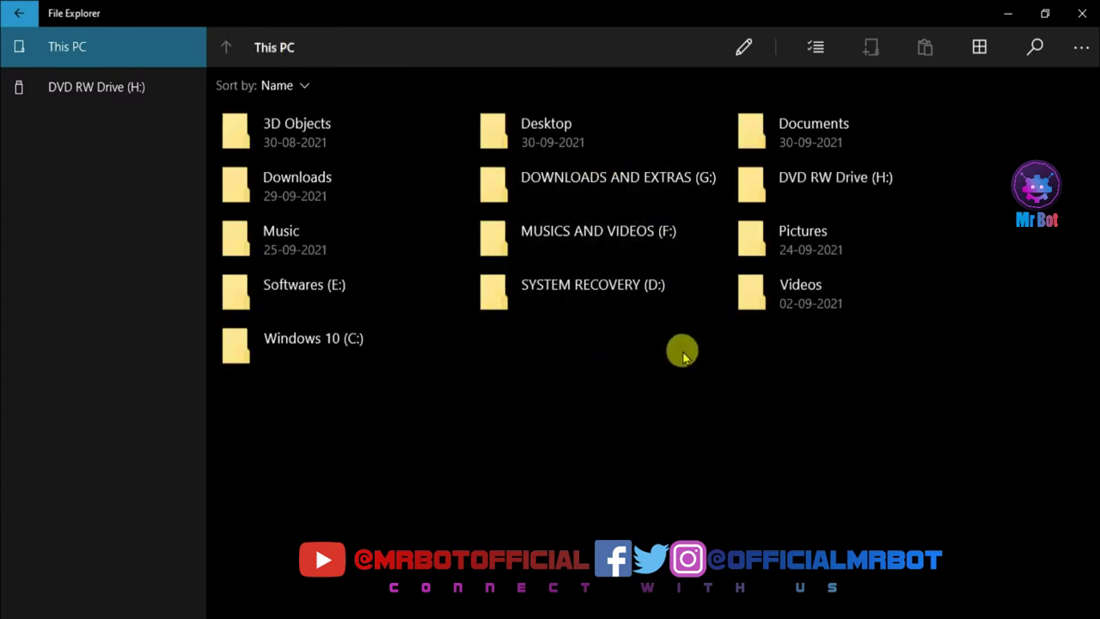
left_click(341, 295)
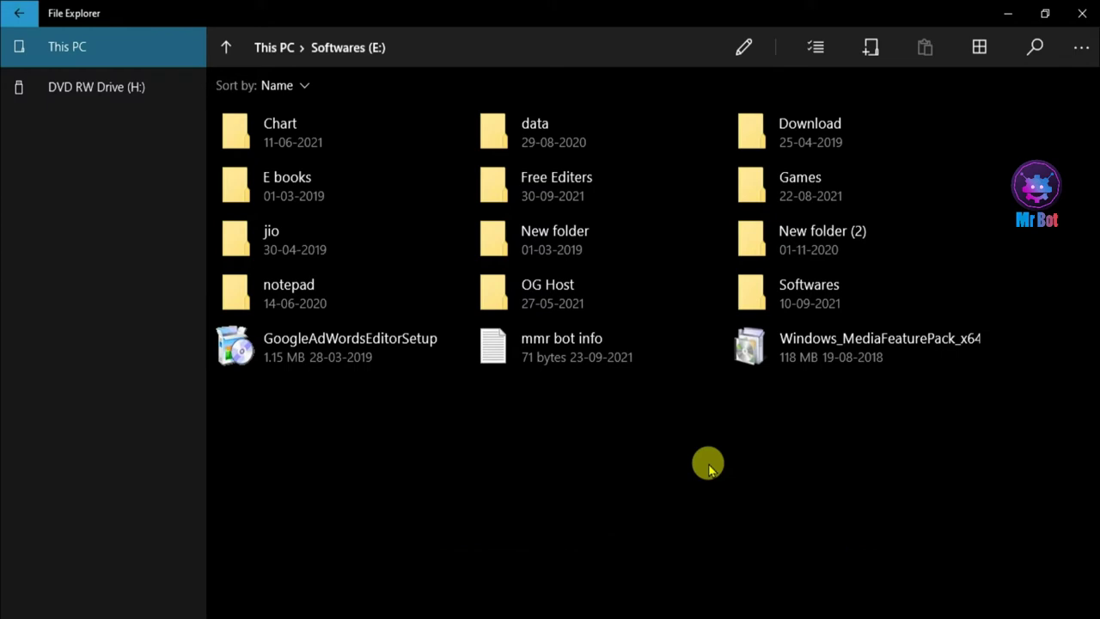
left_click(1081, 48)
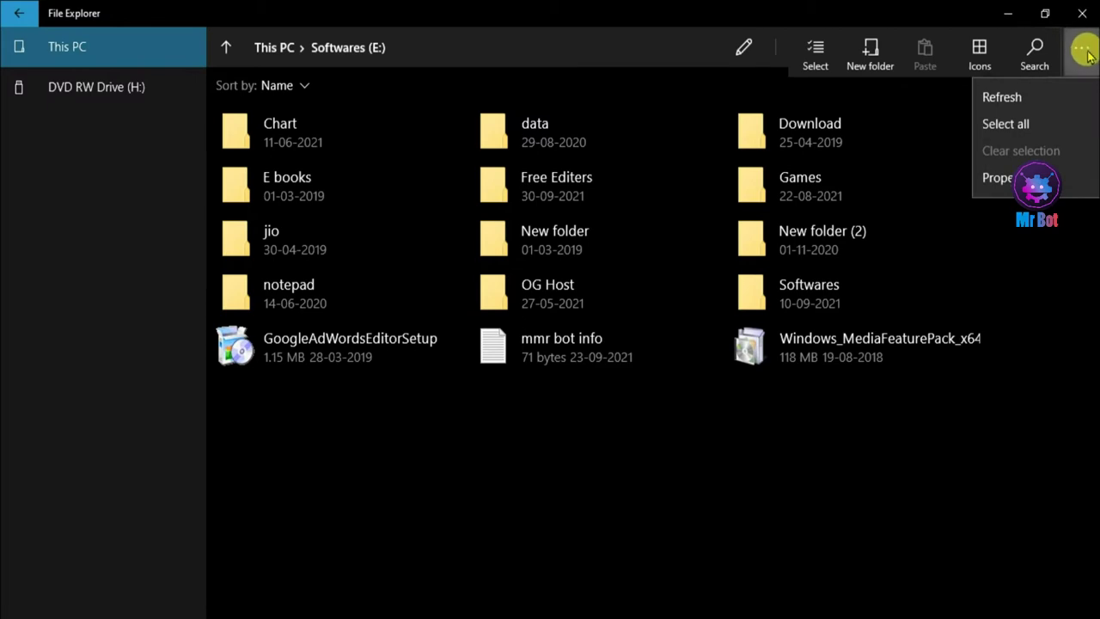
left_click(1084, 52)
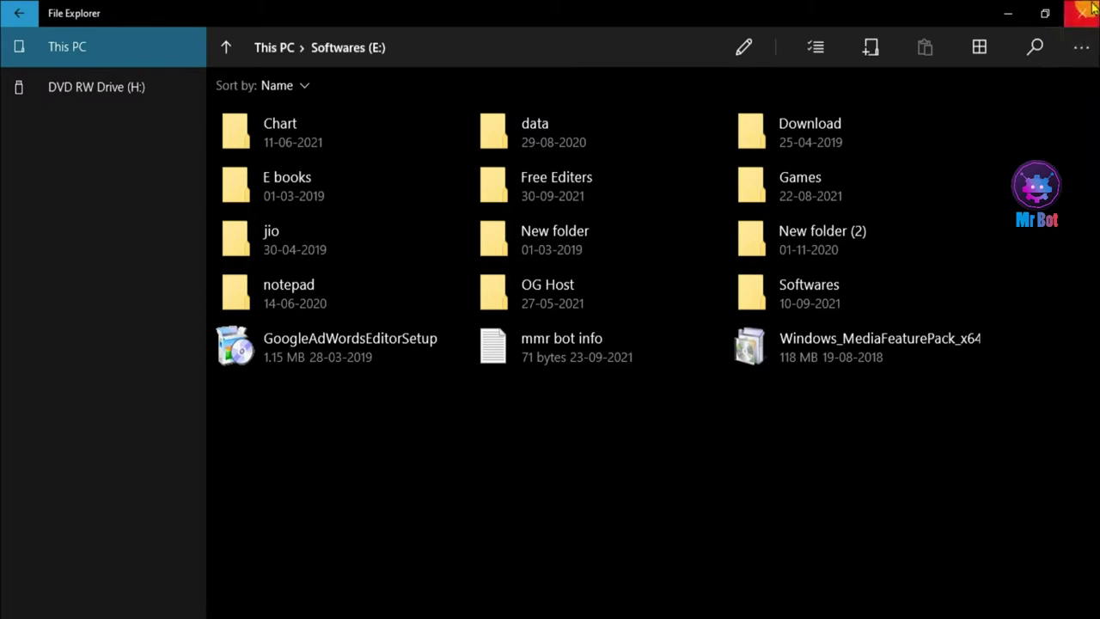
left_click(1084, 10)
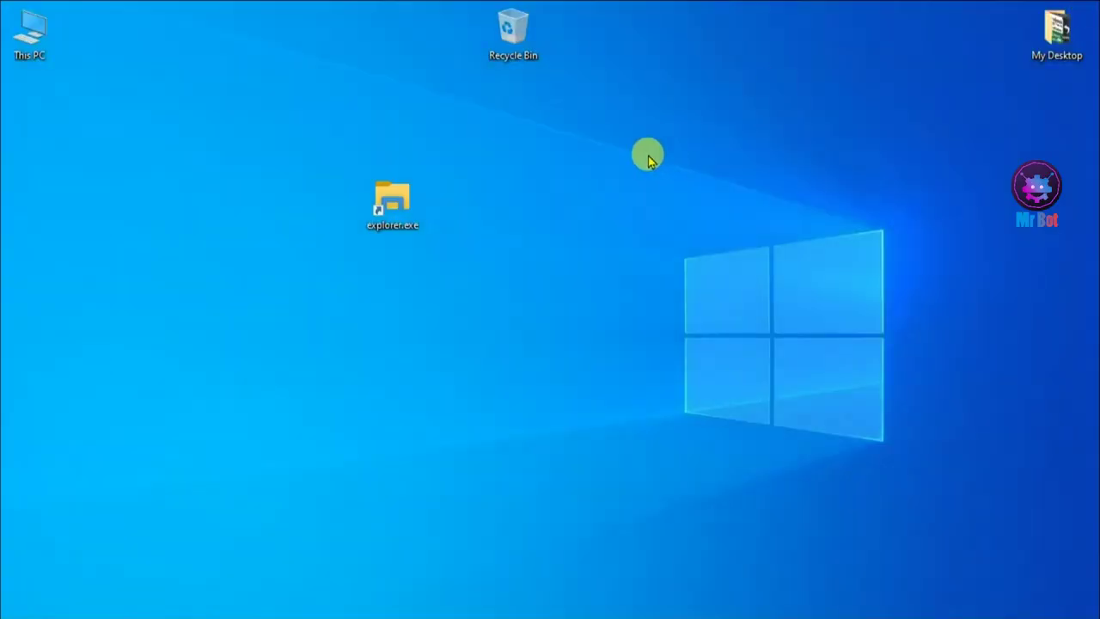
- Move the explorer.exe shortcut on the desktop to below the This PC icon
left_click_drag(420, 197, 52, 293)
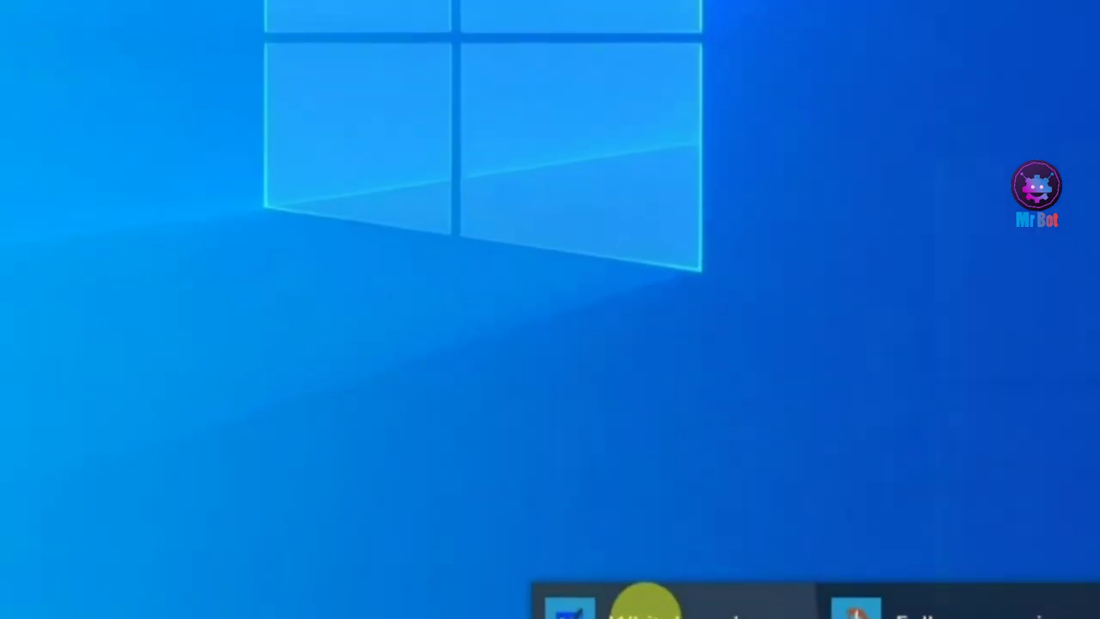
- Open Microsoft Whiteboard and draw a yellow highlighter zigzag and a larger red pen zigzag on the canvas
left_click(644, 602)
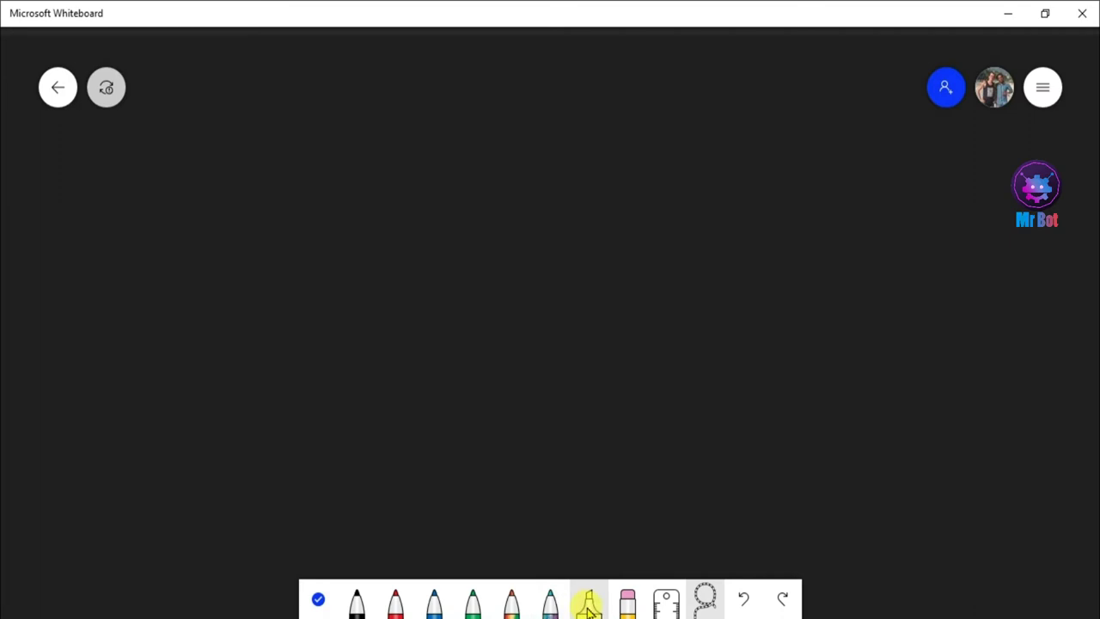
left_click(589, 606)
mouse_move(159, 250)
left_mouse_down()
mouse_move(302, 252)
mouse_move(447, 393)
left_mouse_up()
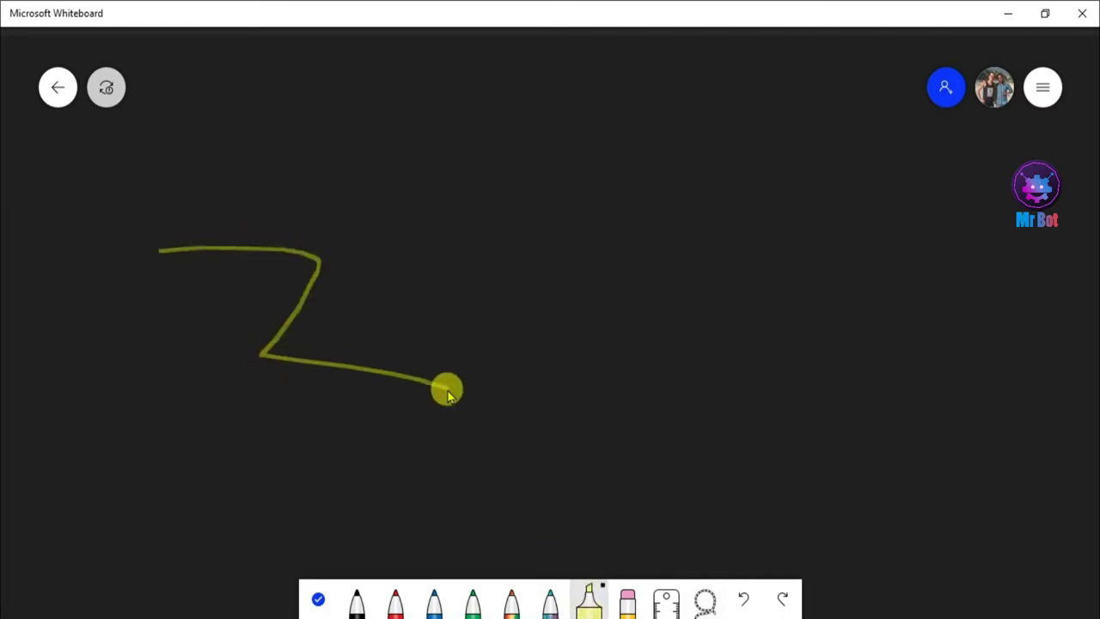
left_click(395, 598)
mouse_move(435, 294)
left_mouse_down()
mouse_move(773, 472)
mouse_move(928, 454)
left_mouse_up()
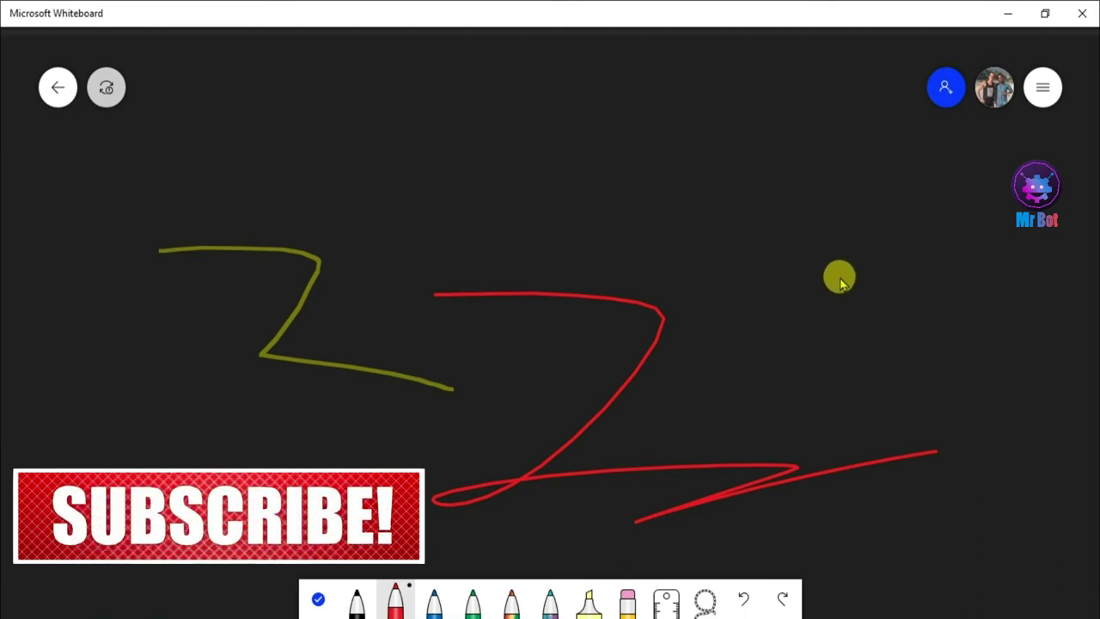
- View the whiteboard's settings, dismiss them, and close Microsoft Whiteboard
left_click(1042, 86)
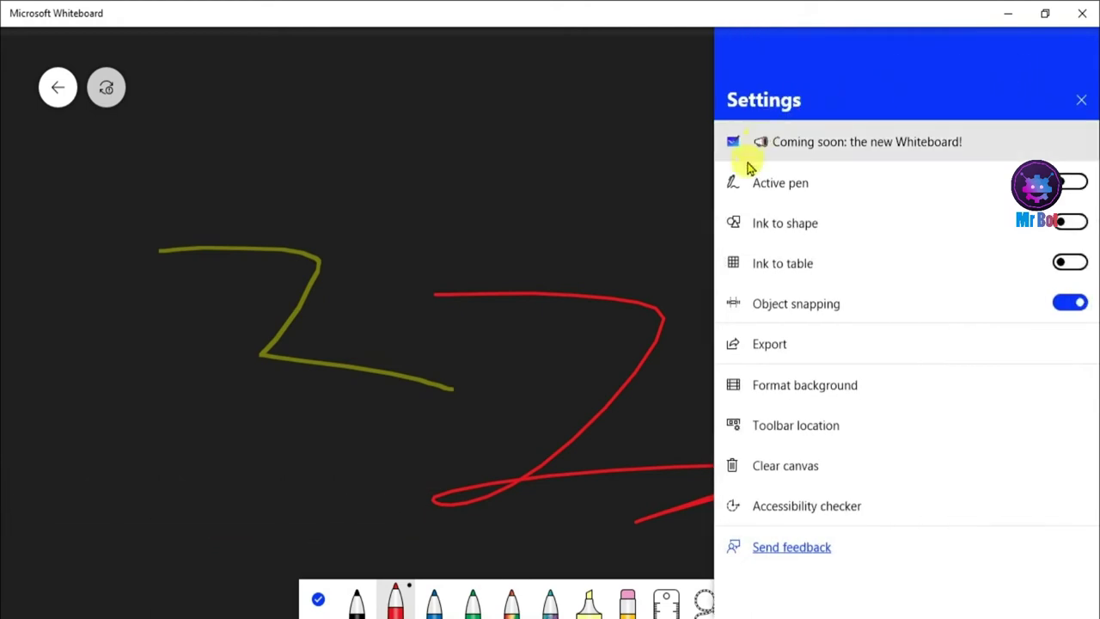
left_click(595, 203)
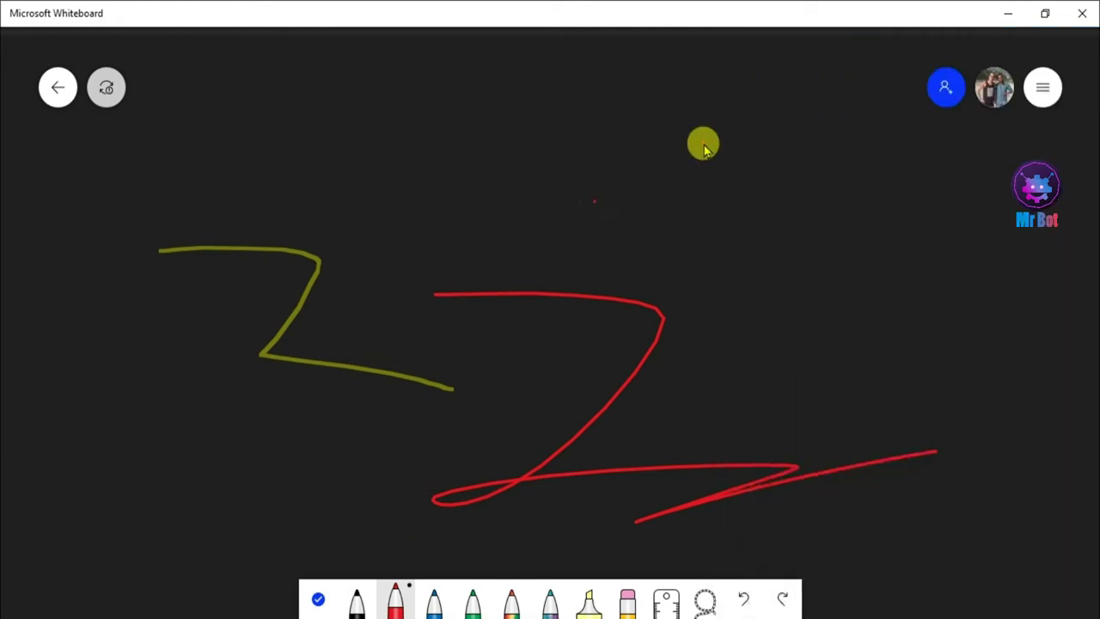
left_click(1082, 13)
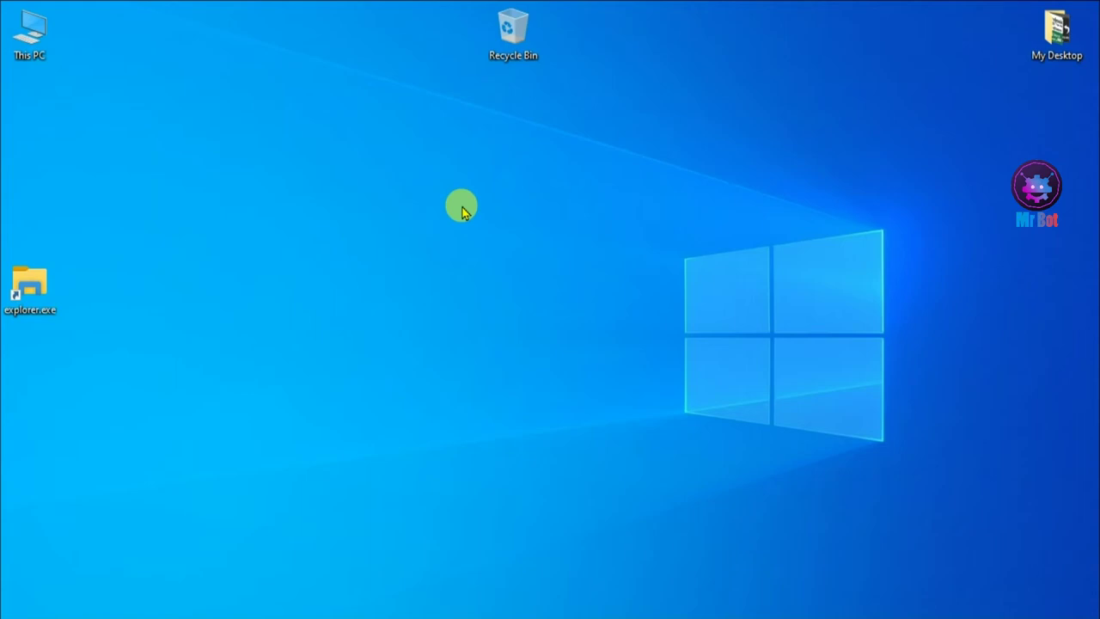
- Open File Explorer twice to see its default start location, closing the window each time
key("super+e")
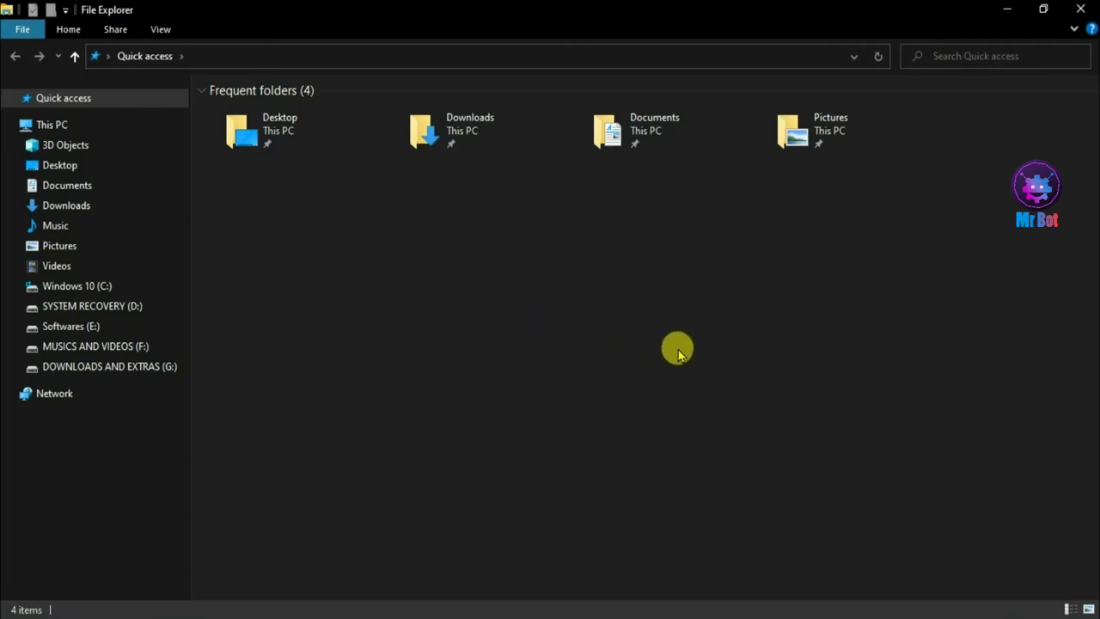
left_click(1080, 9)
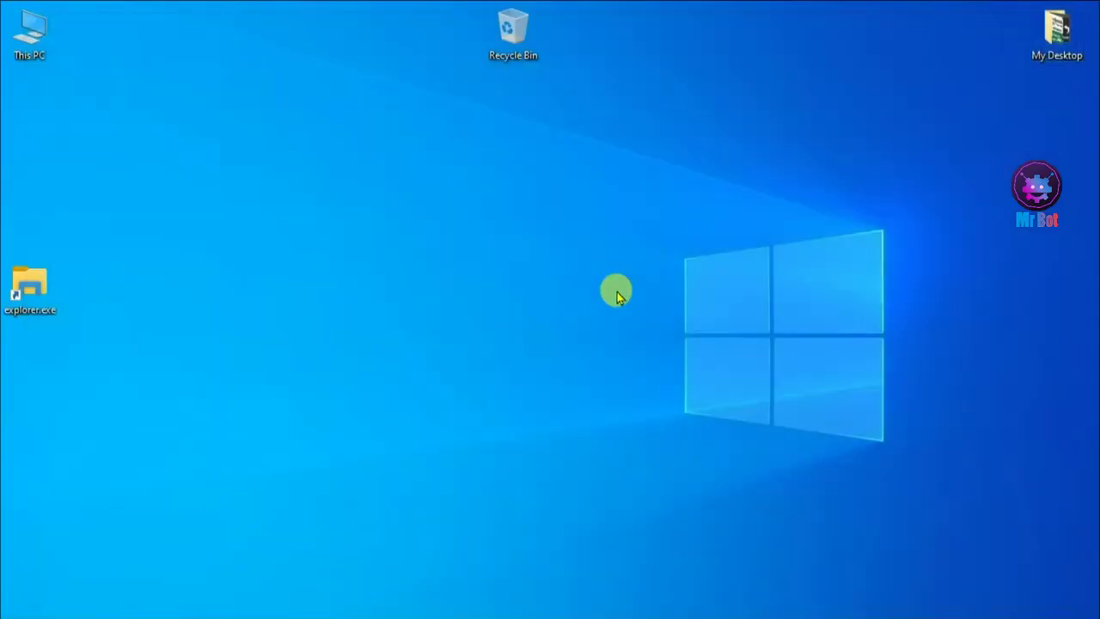
key("super+e")
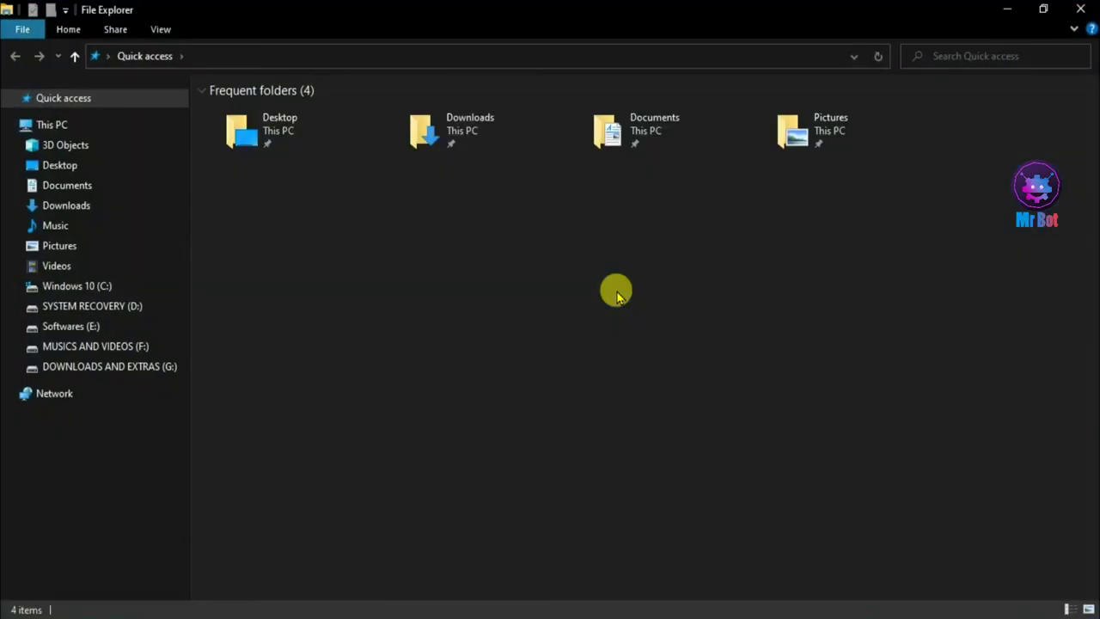
left_click(1080, 9)
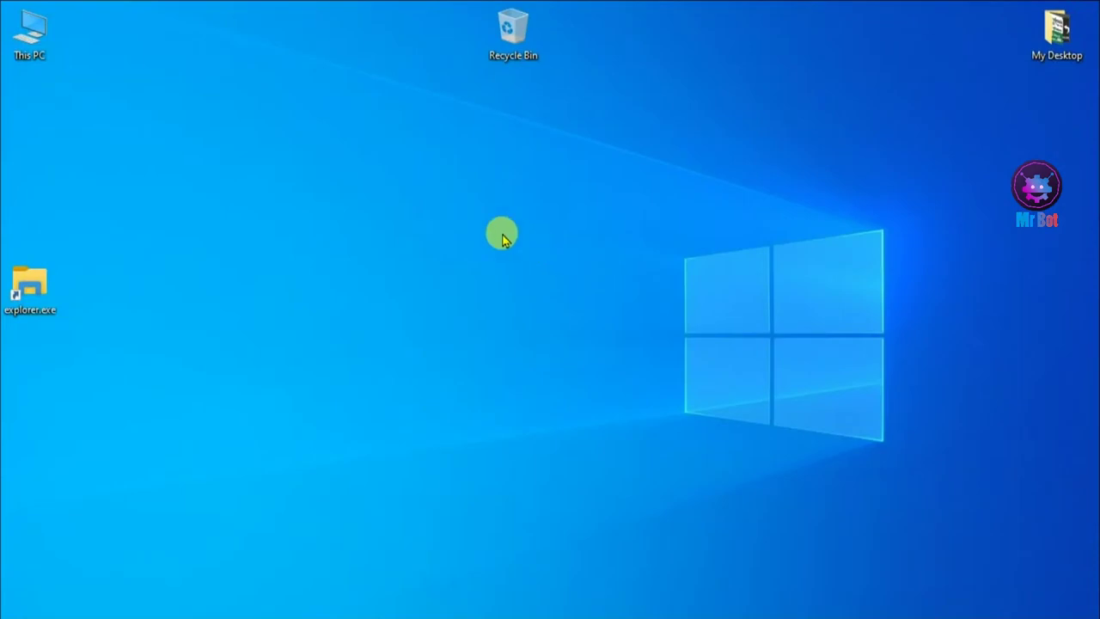
- In File Explorer's Folder Options, set File Explorer to open to This PC and apply the change
key("super+e")
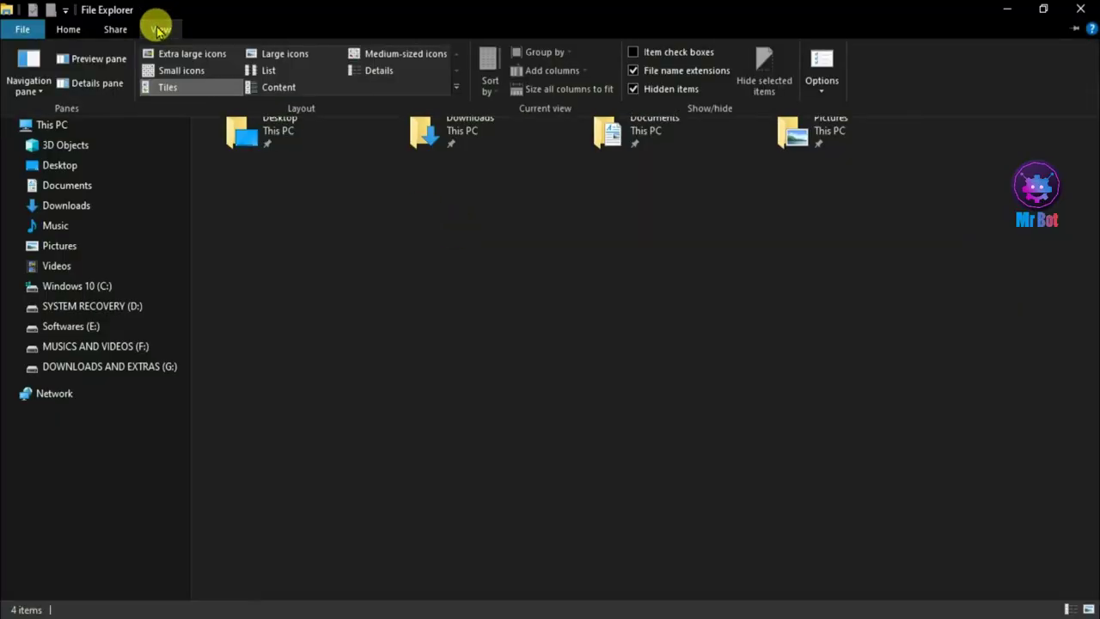
left_click(822, 62)
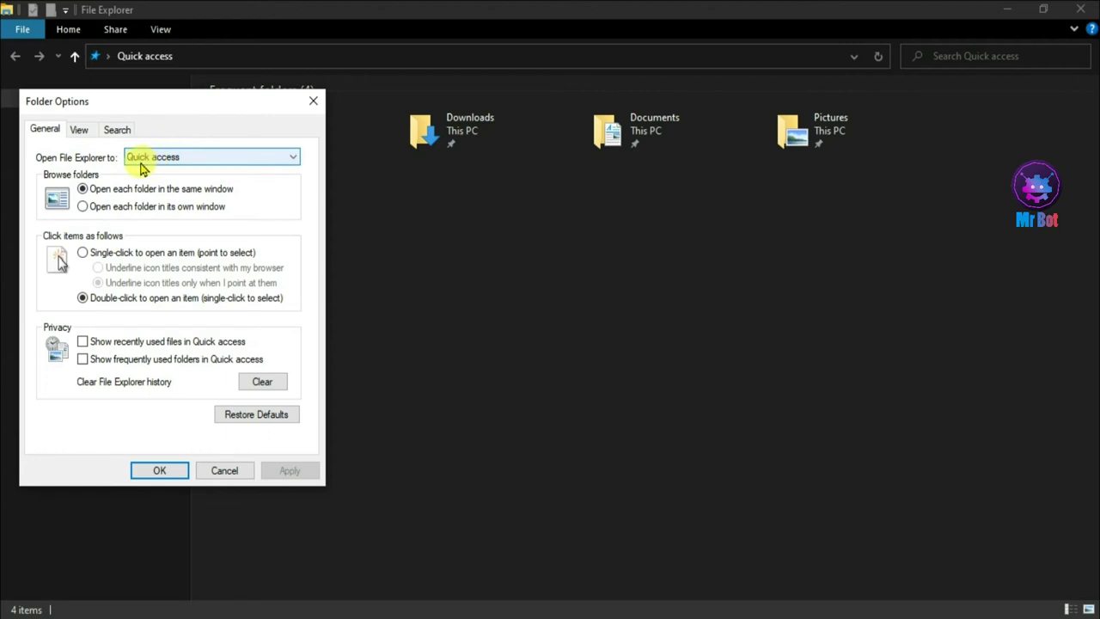
left_click(203, 164)
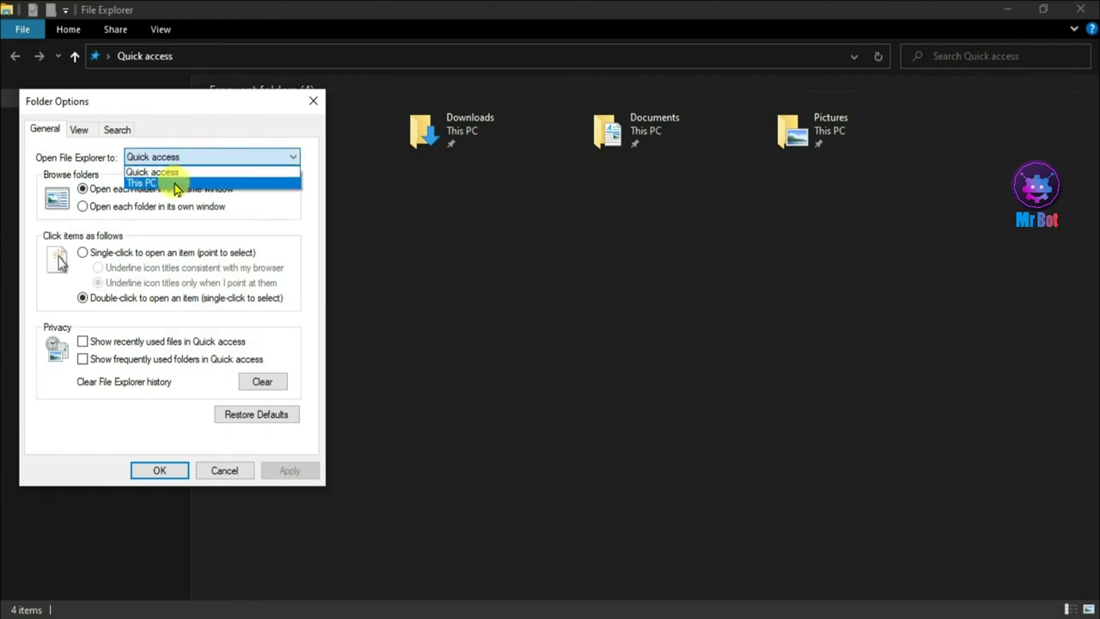
left_click(172, 178)
left_click(286, 471)
left_click(151, 471)
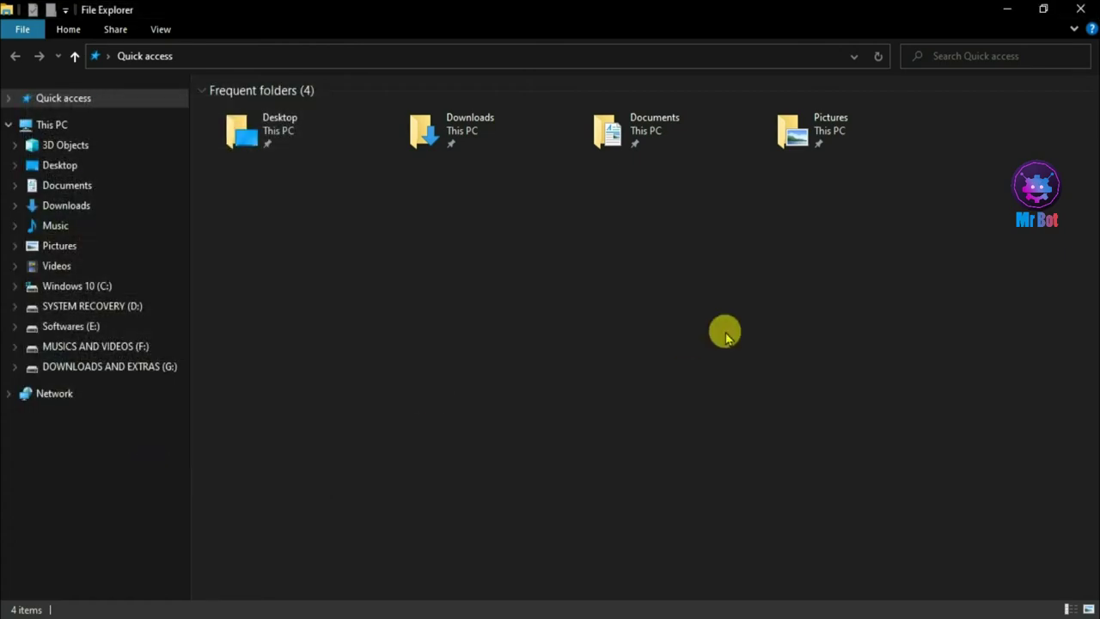
- Restart File Explorer's window to check the new start location, and close it
left_click(1081, 8)
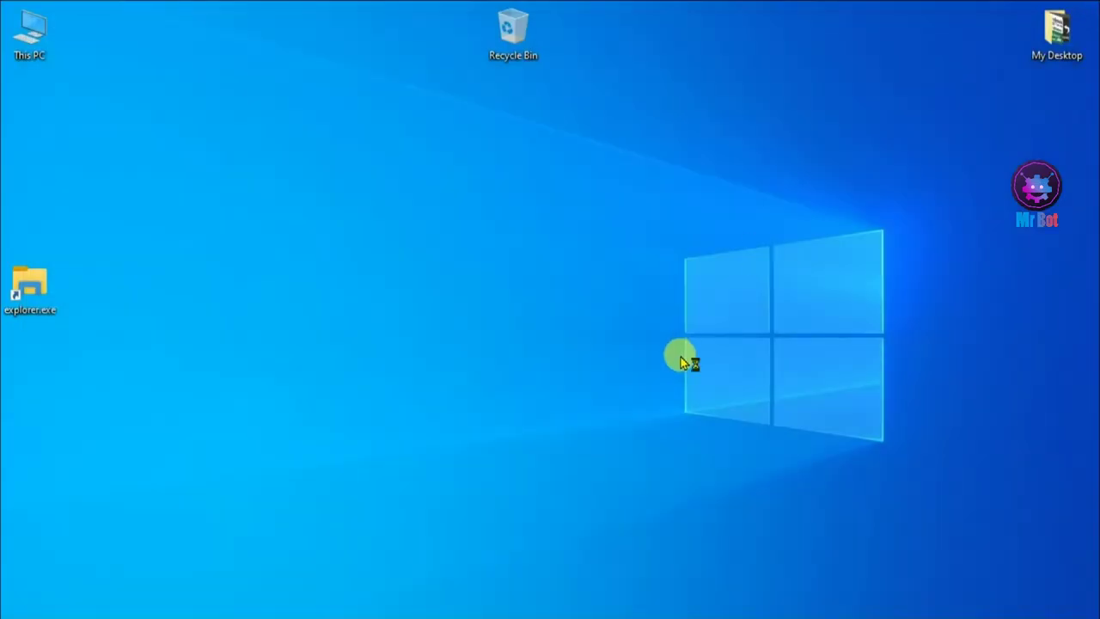
key("super+e")
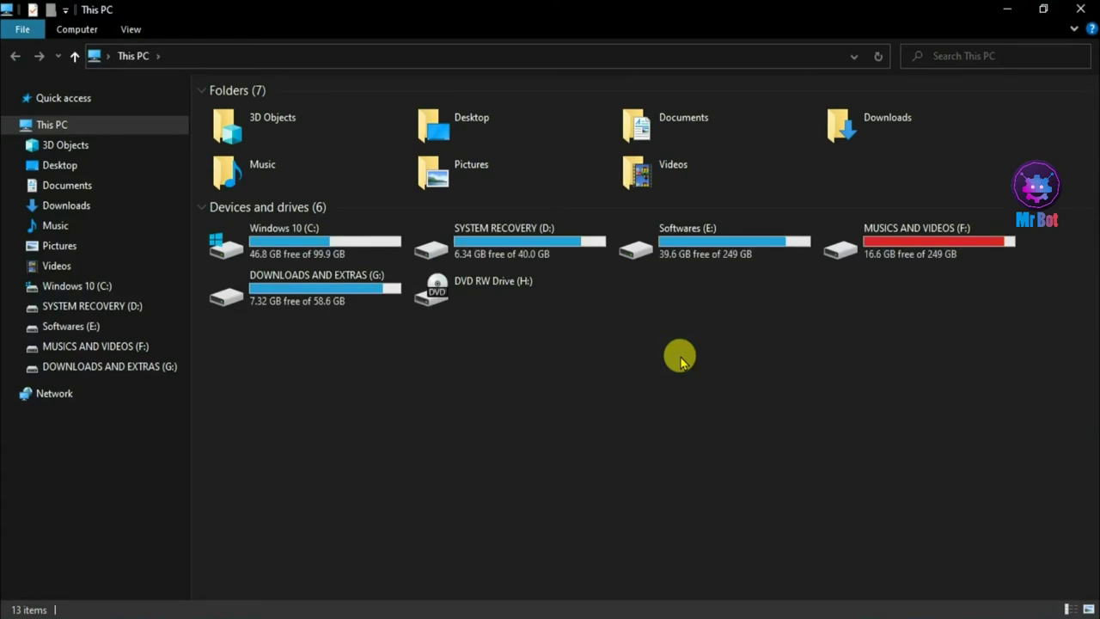
left_click(1077, 9)
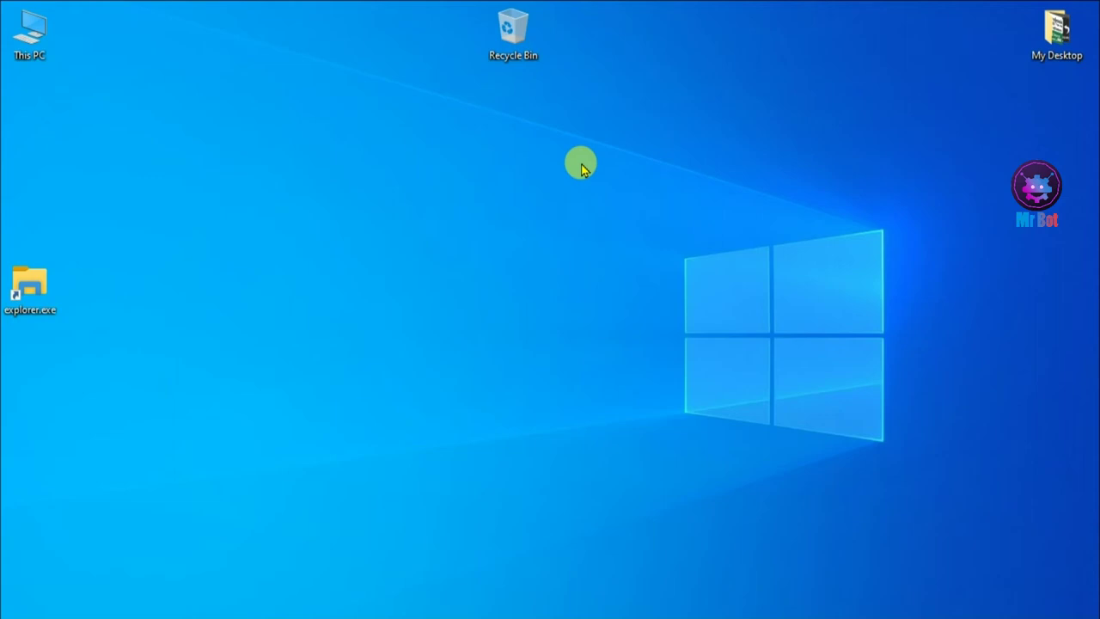
- Open the Run dialog, move it to the middle of the desktop, and enter ". to open your user folder"
key("super+r")
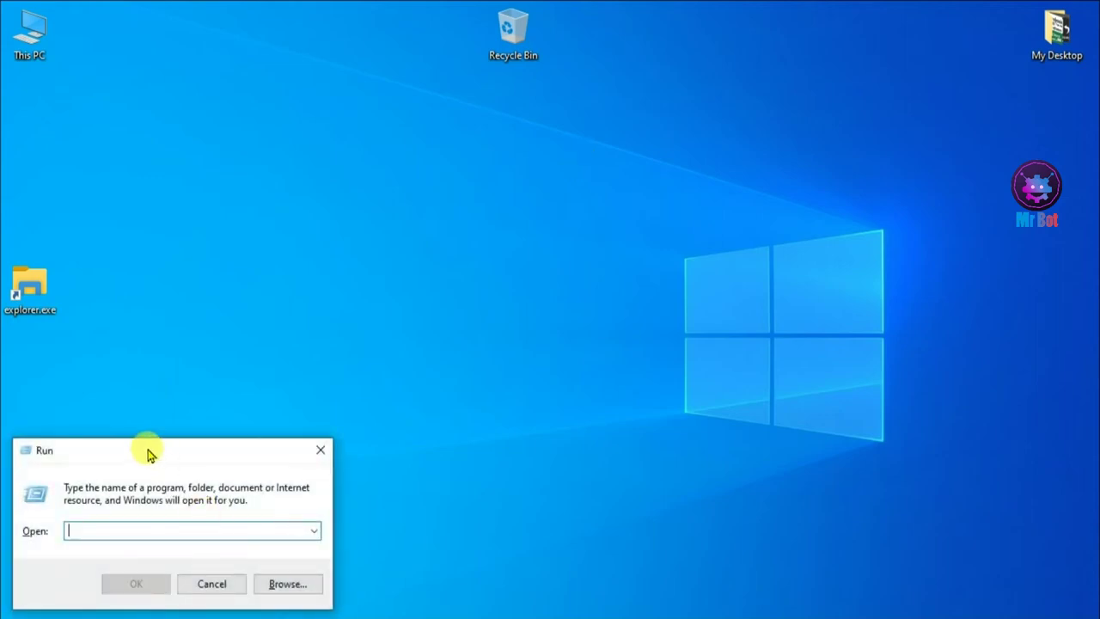
left_click_drag(135, 447, 523, 228)
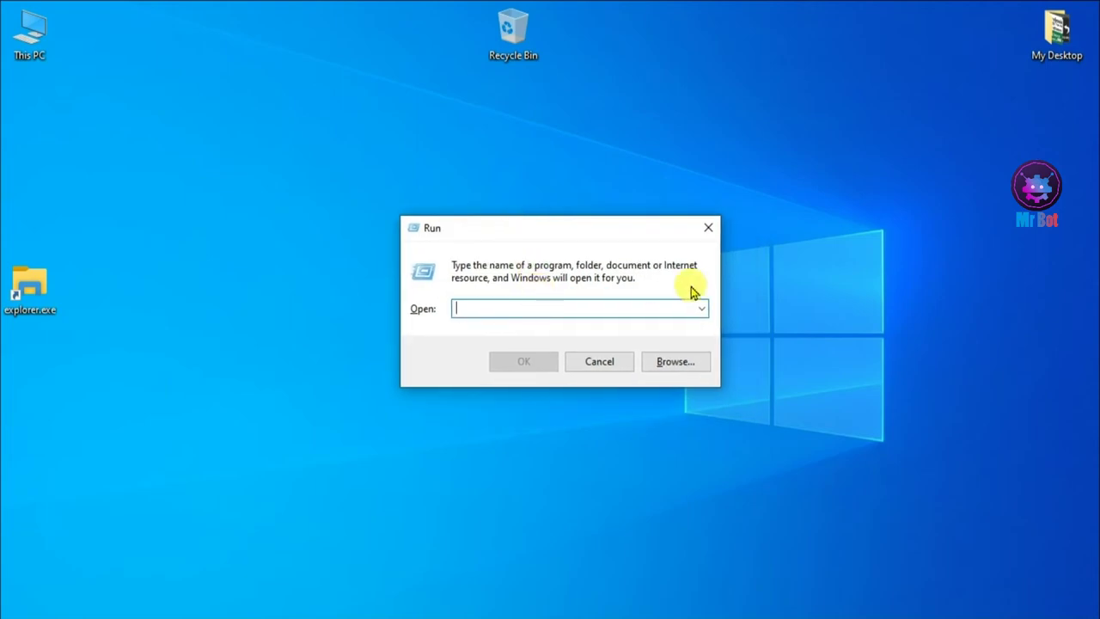
type(".")
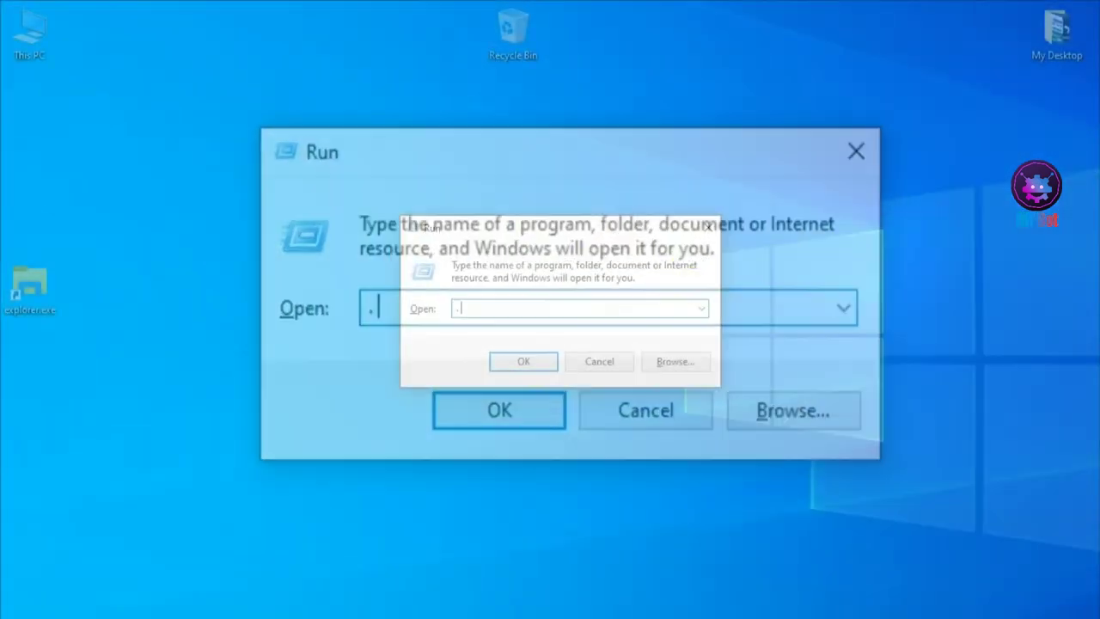
type(" to open")
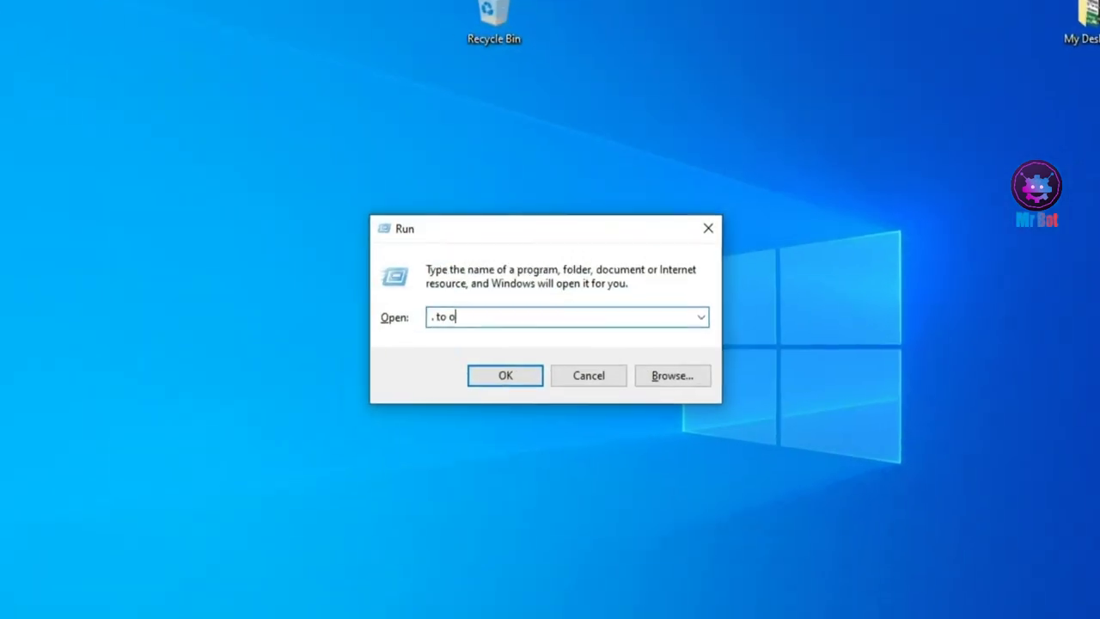
type(" your u")
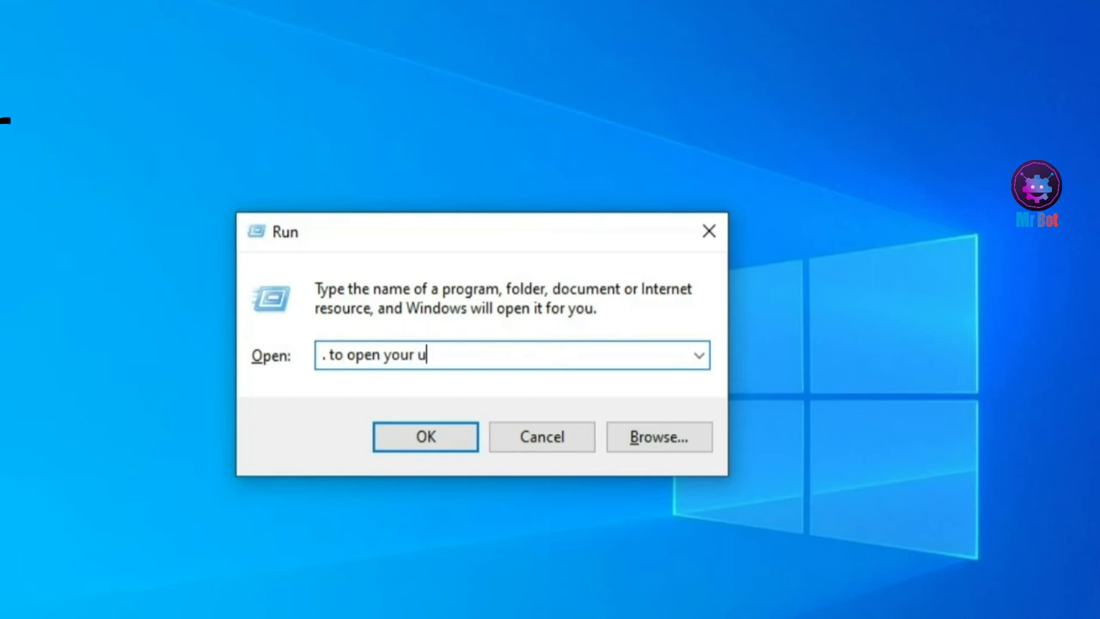
type("ser")
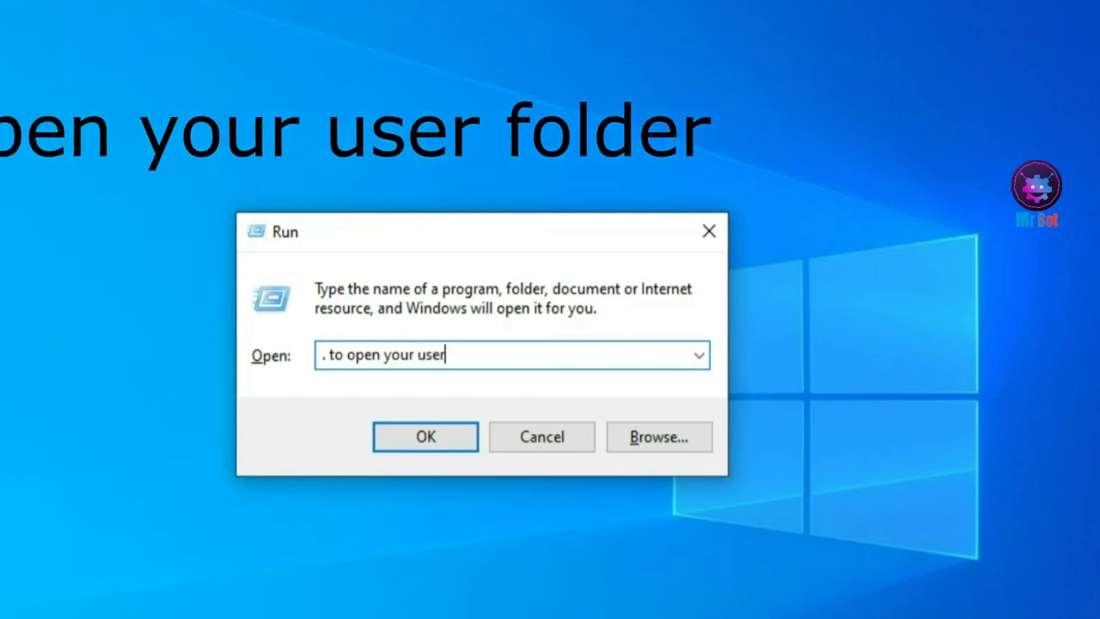
type(" folde")
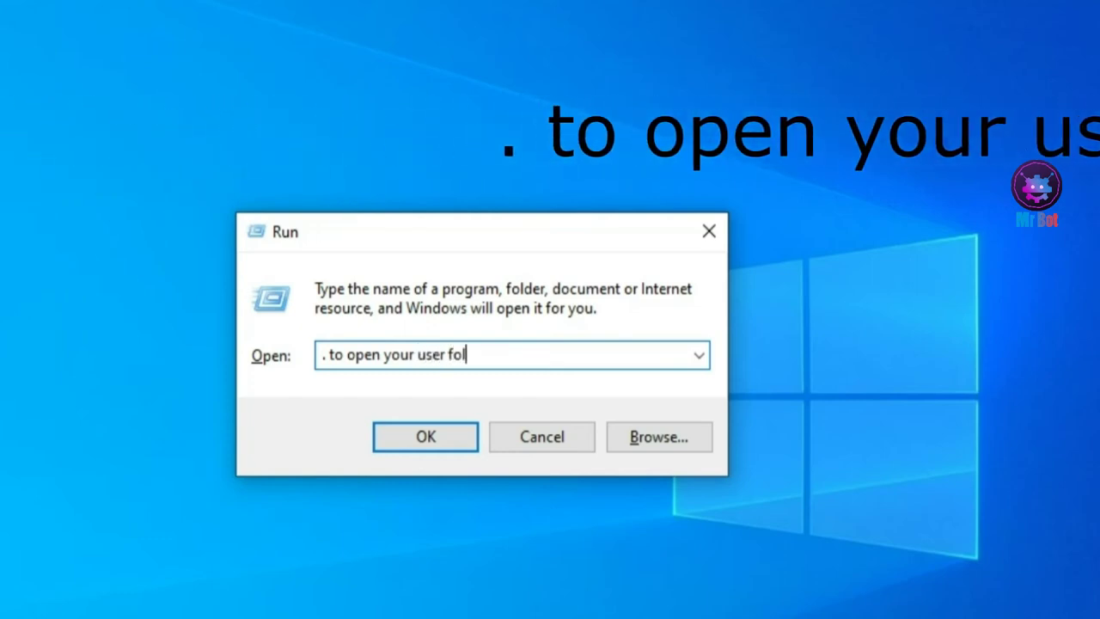
type("r")
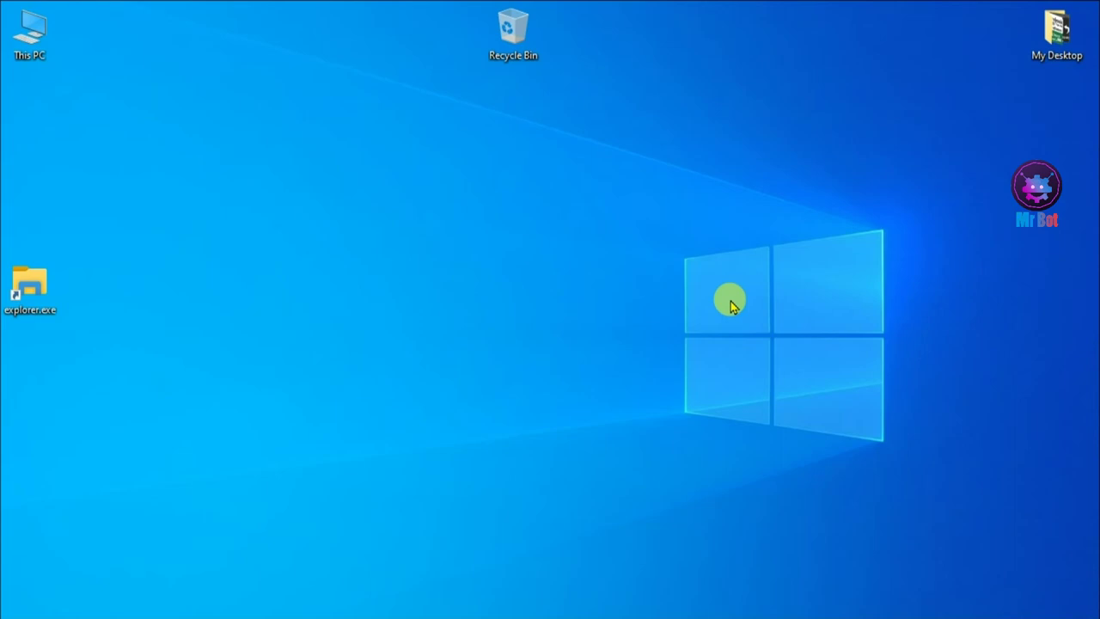
- Bring up the Run dialog again, move it to mid-screen, and enter ".. to launch user folders"
key("super+r")
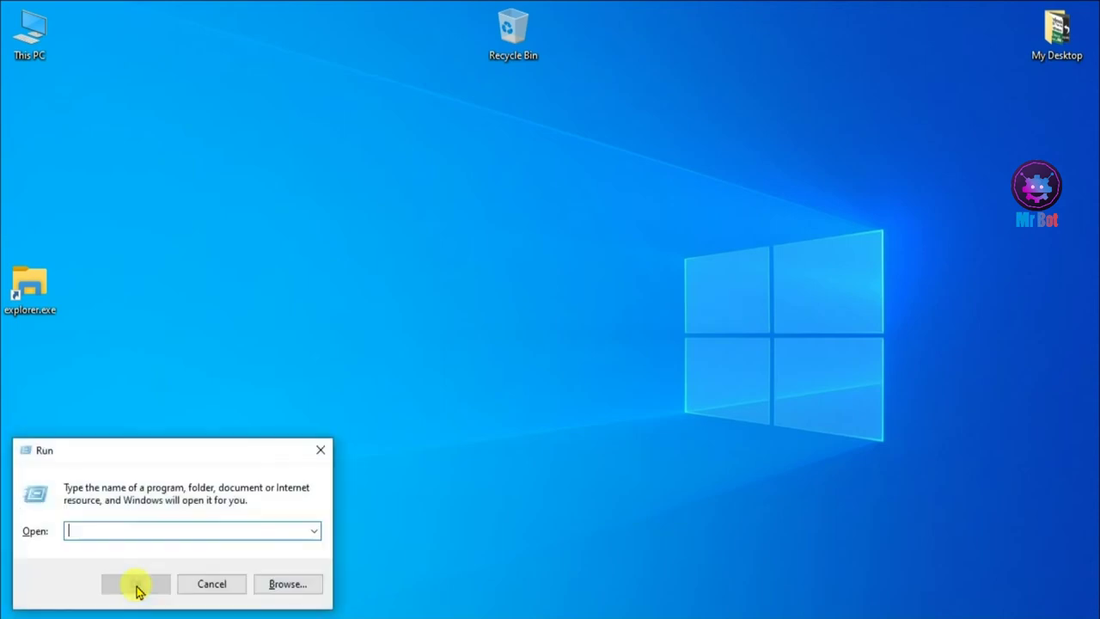
left_click_drag(219, 453, 588, 227)
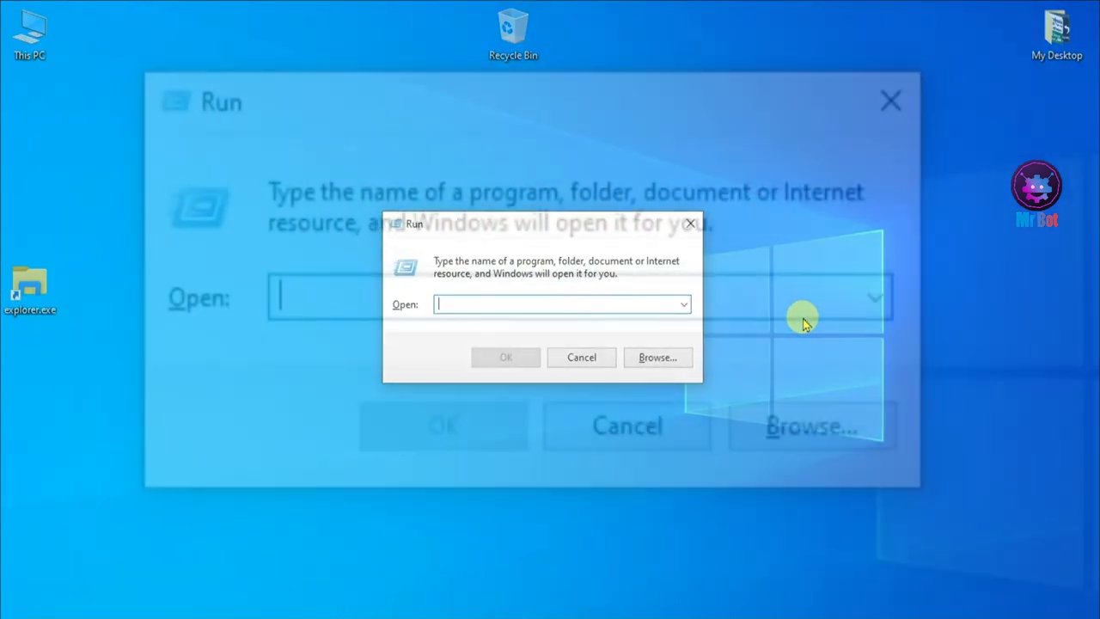
type(".. to")
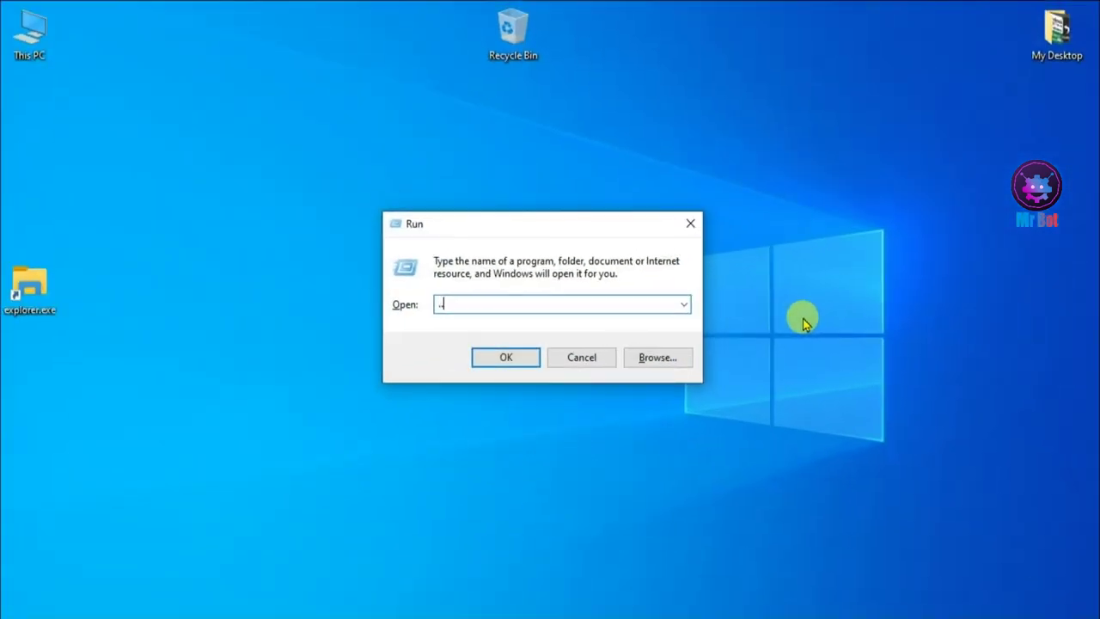
type(" lauch")
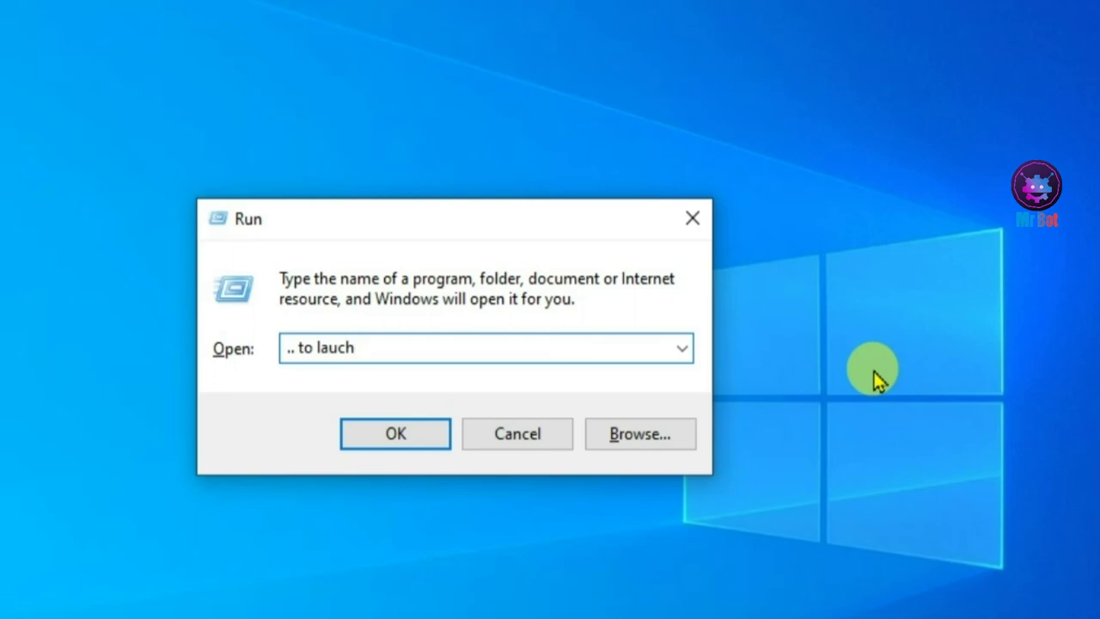
key("BackSpace")
key("BackSpace")
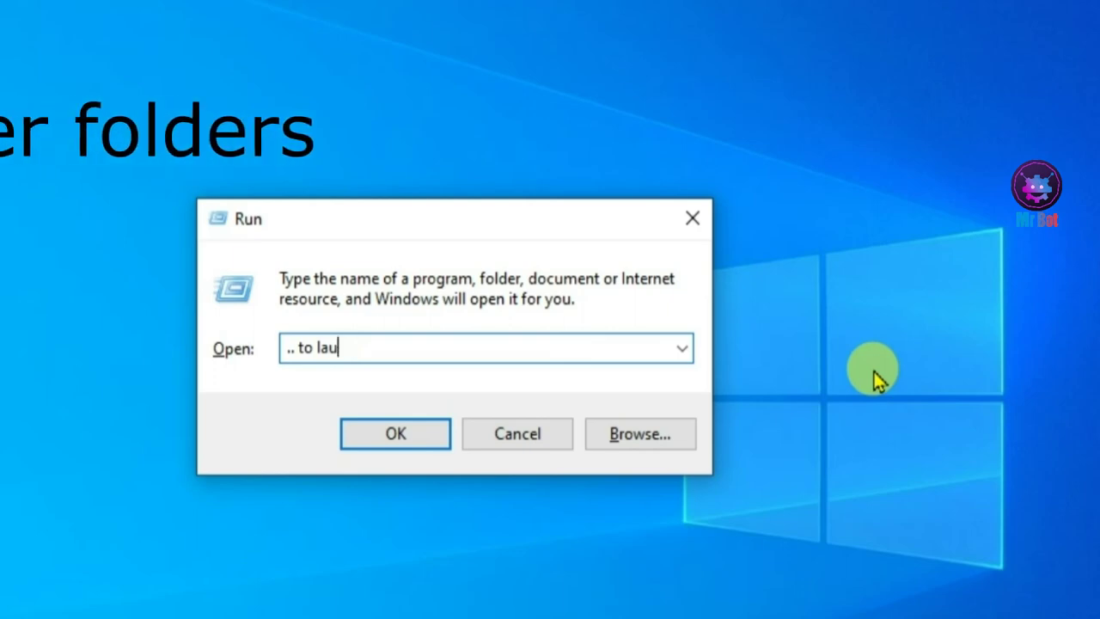
type("nch")
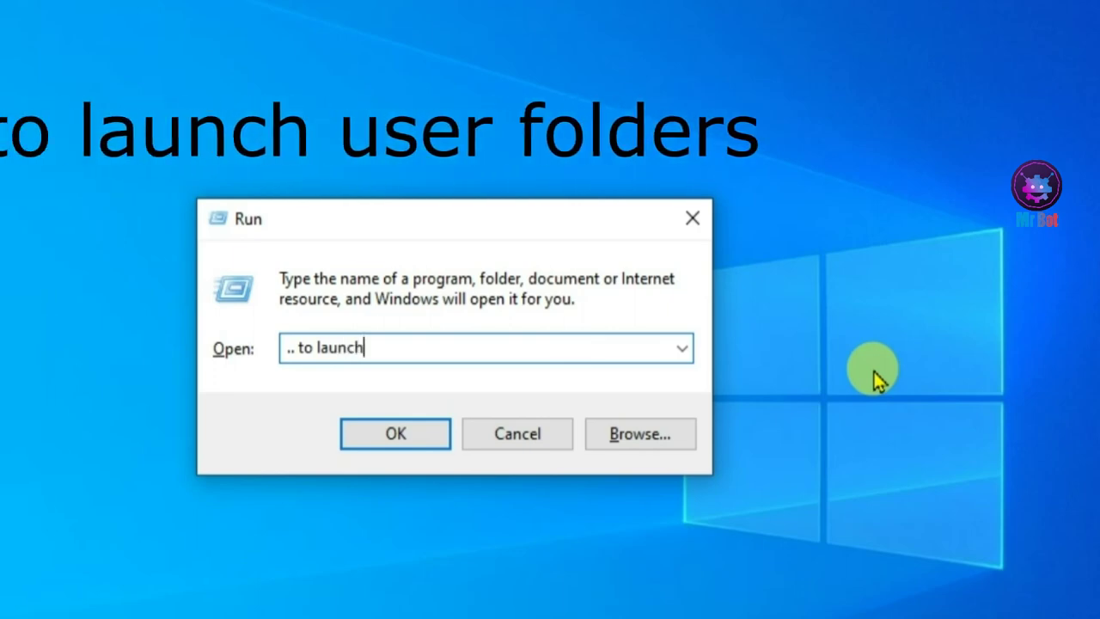
type(" user")
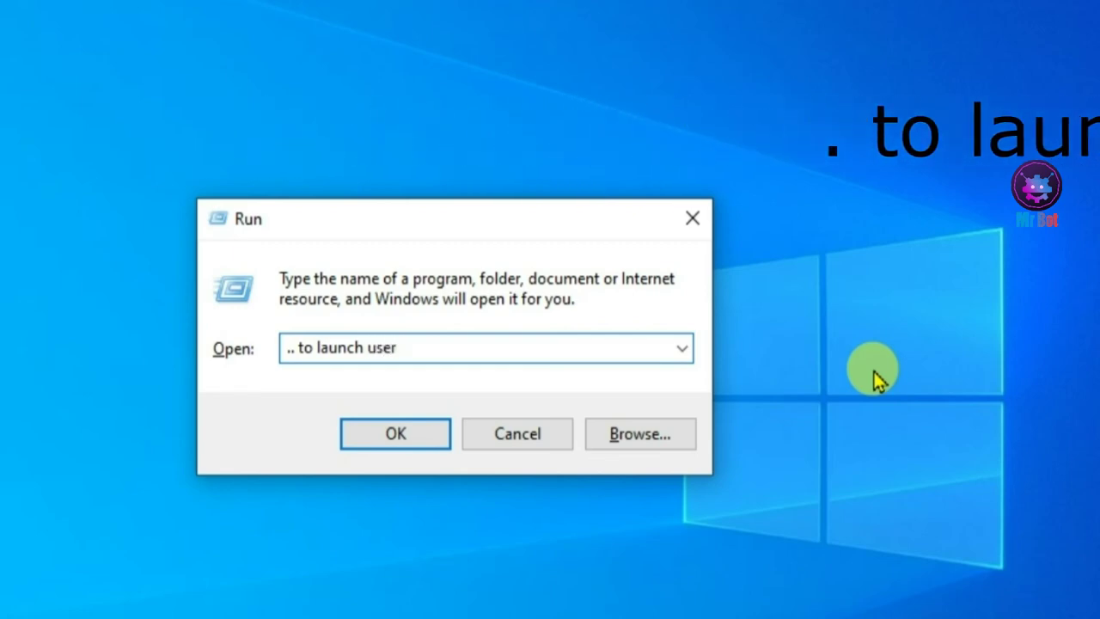
type(" folder")
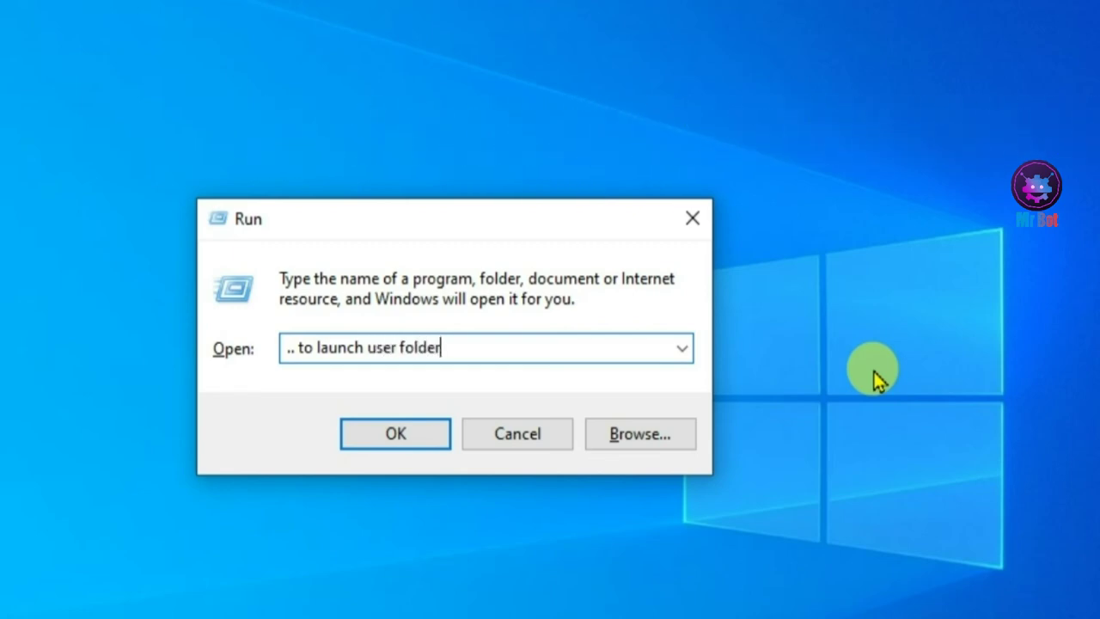
type("s")
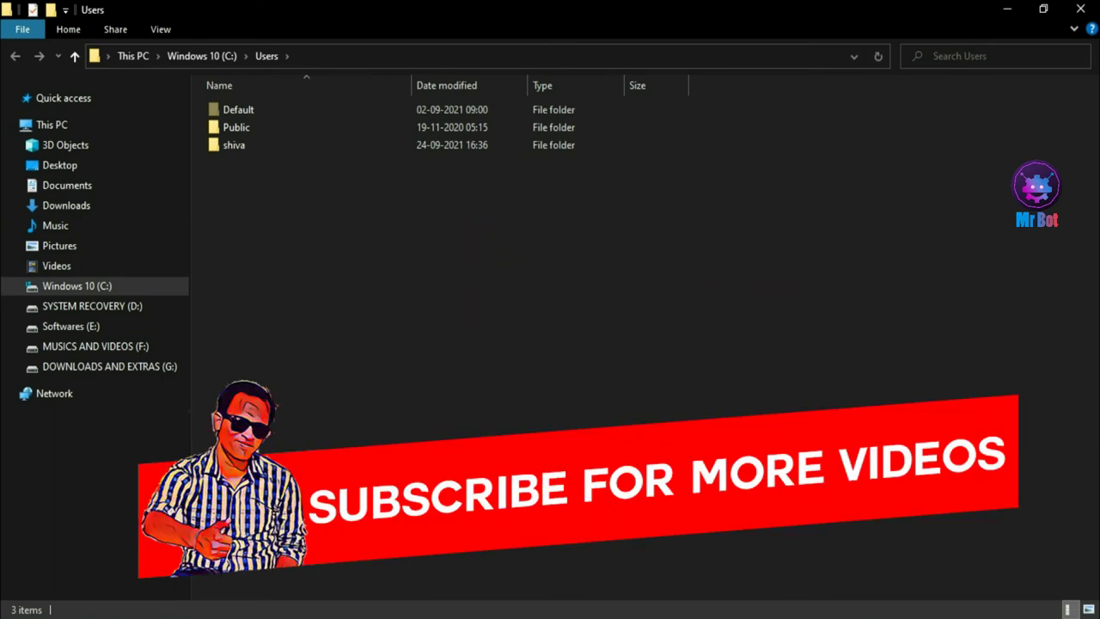
- Select the personal profile folder in the Users folder, clear the selection, and close File Explorer
left_click(328, 144)
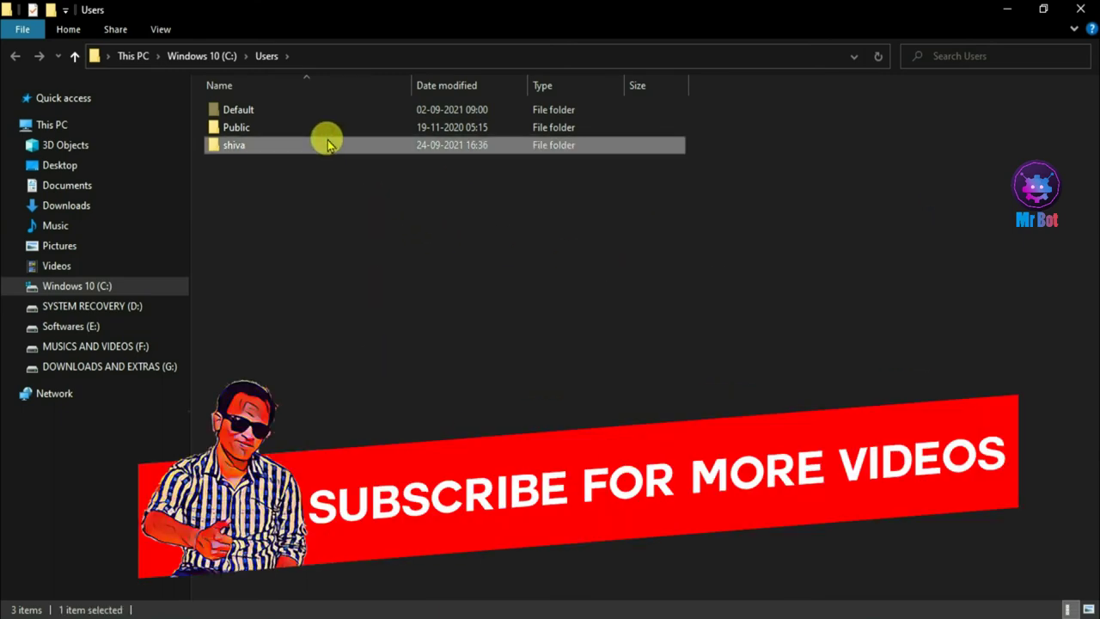
left_click(647, 243)
left_click(1081, 8)
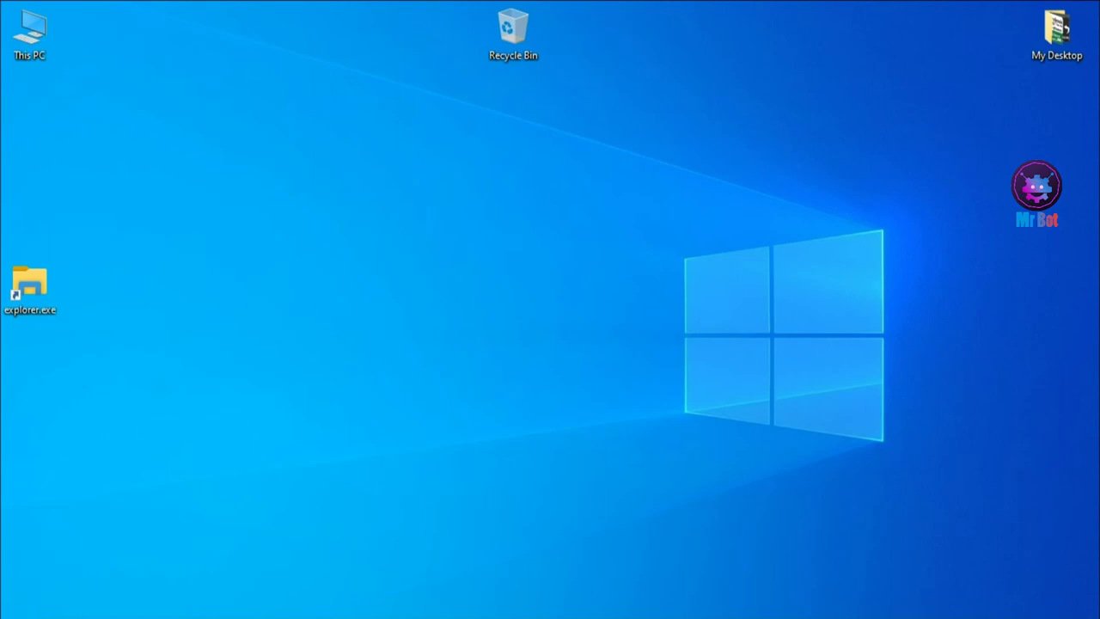
- Open the Windows System settings and go to the Storage option for changing where new content is saved
right_click(13, 614)
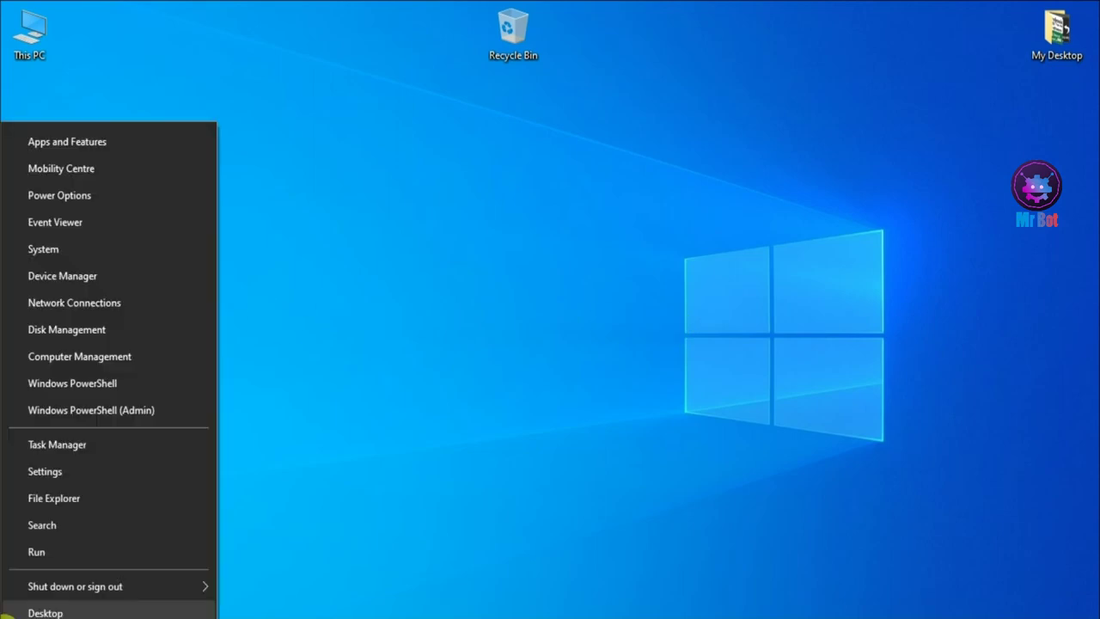
left_click(115, 481)
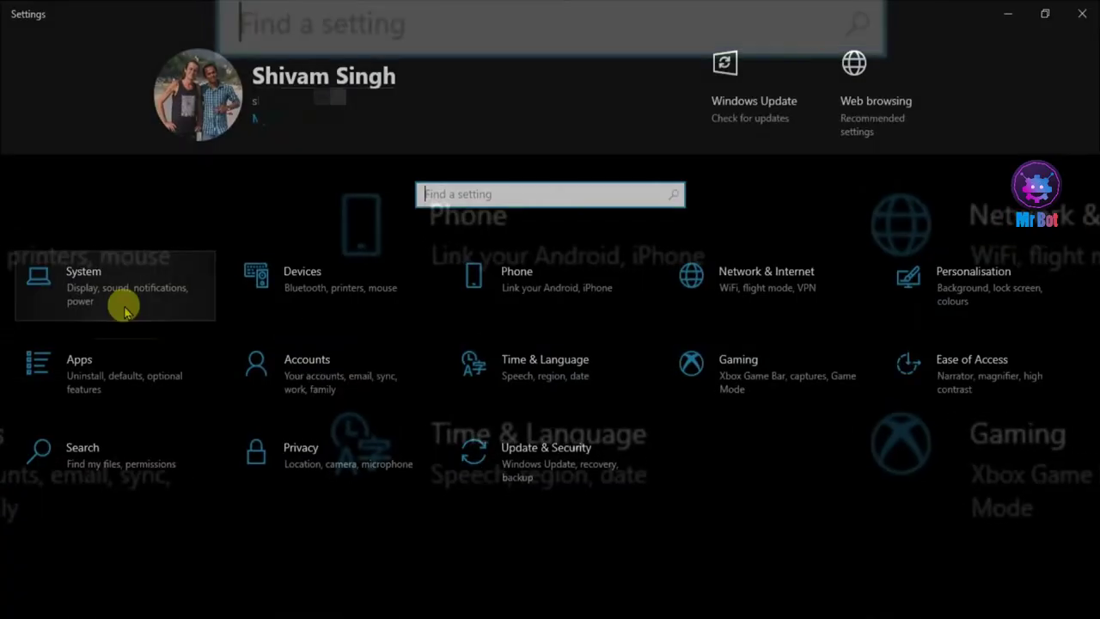
left_click(119, 284)
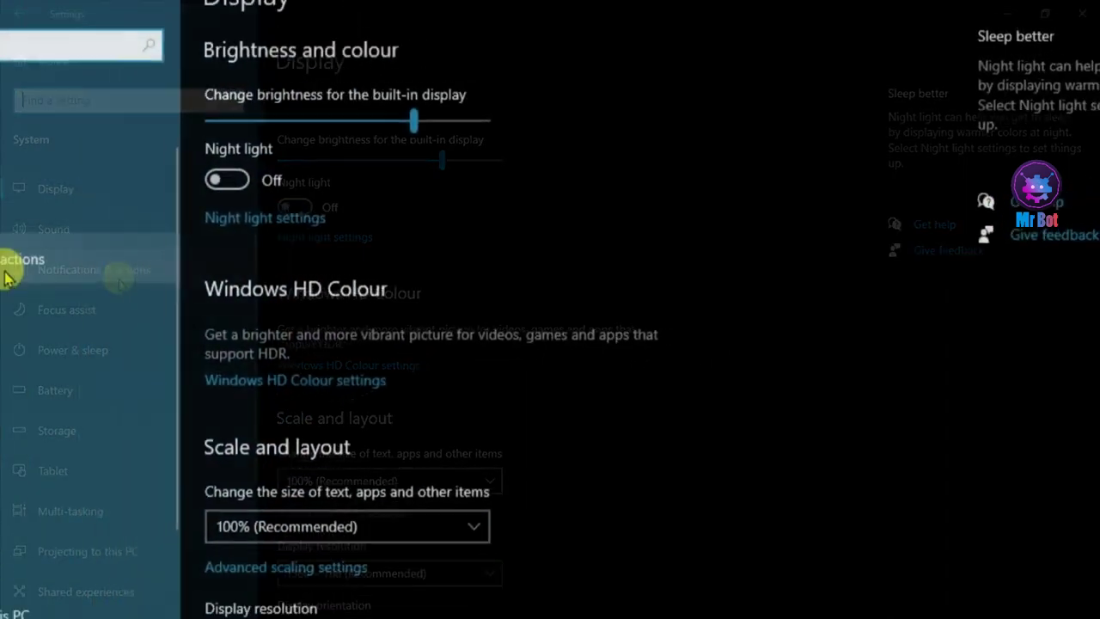
left_click(105, 436)
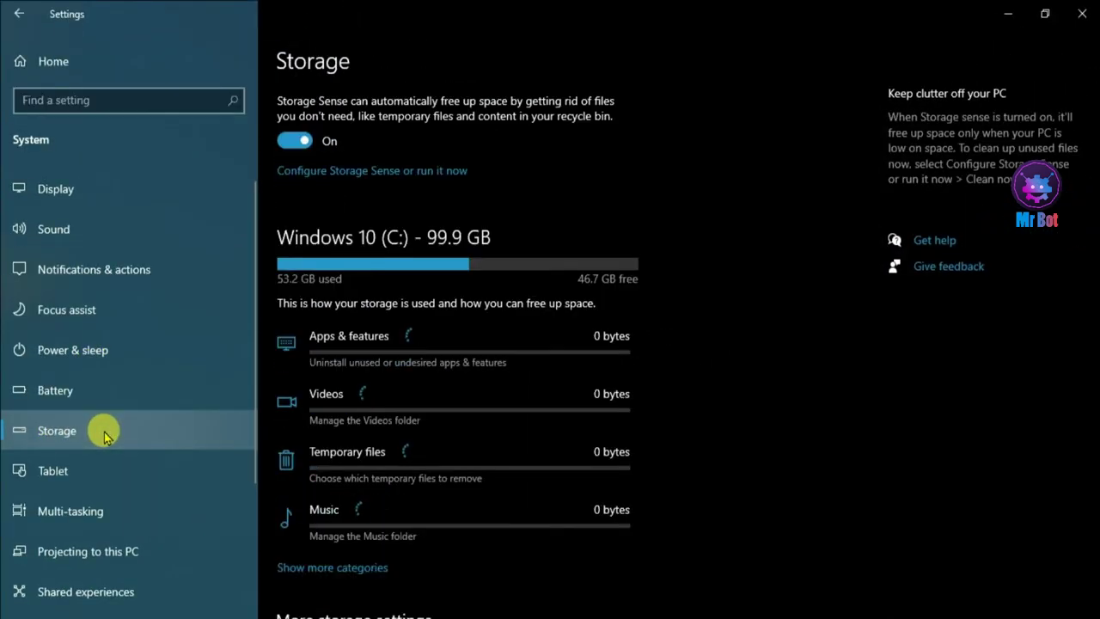
left_click_drag(1093, 301, 1092, 473)
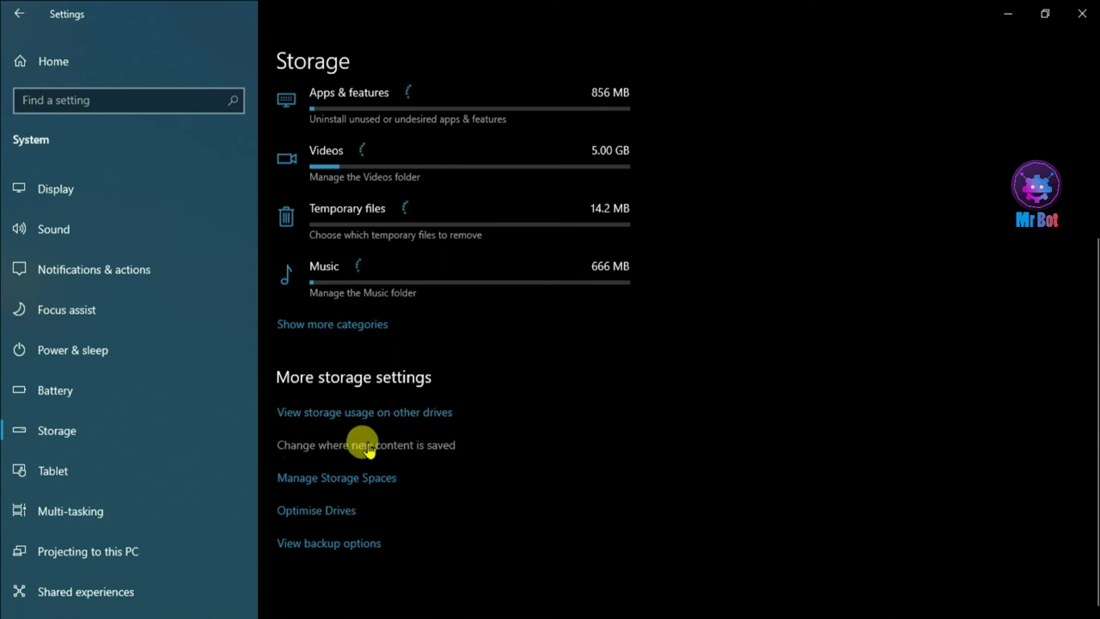
left_click(429, 450)
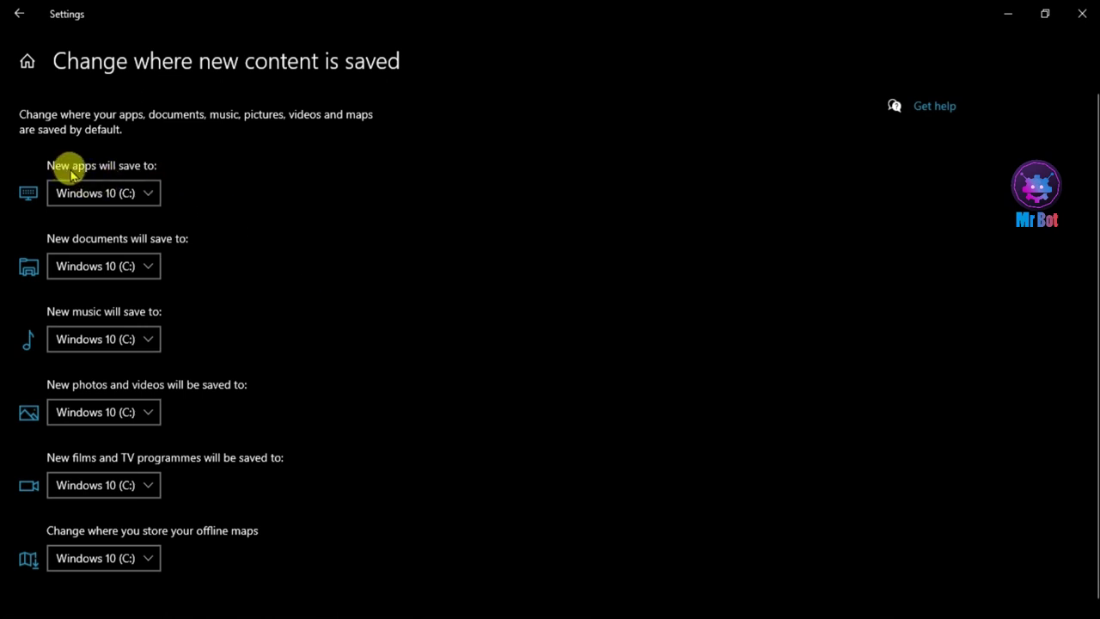
- View the available drives for saving new apps and new documents without choosing another one, and close Settings
left_click(146, 193)
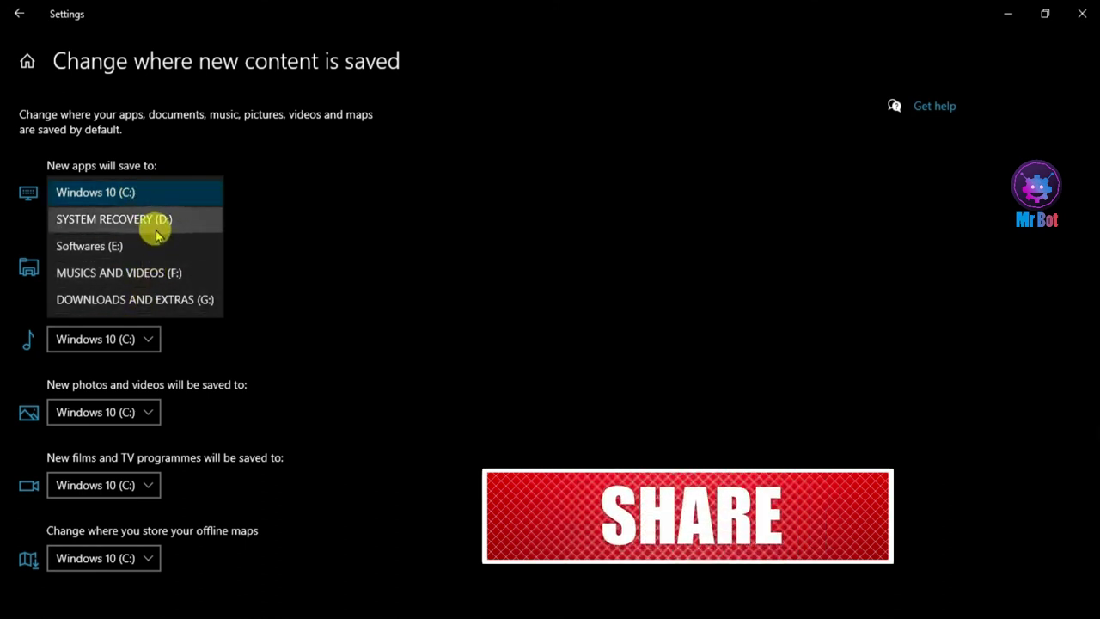
left_click(389, 295)
left_click(148, 267)
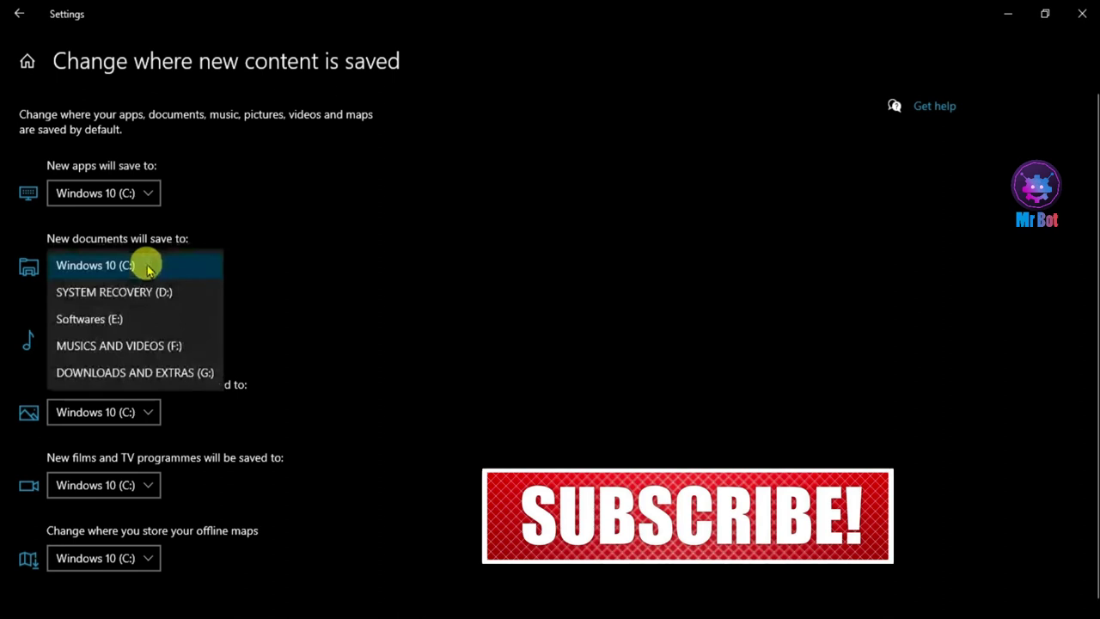
left_click(368, 297)
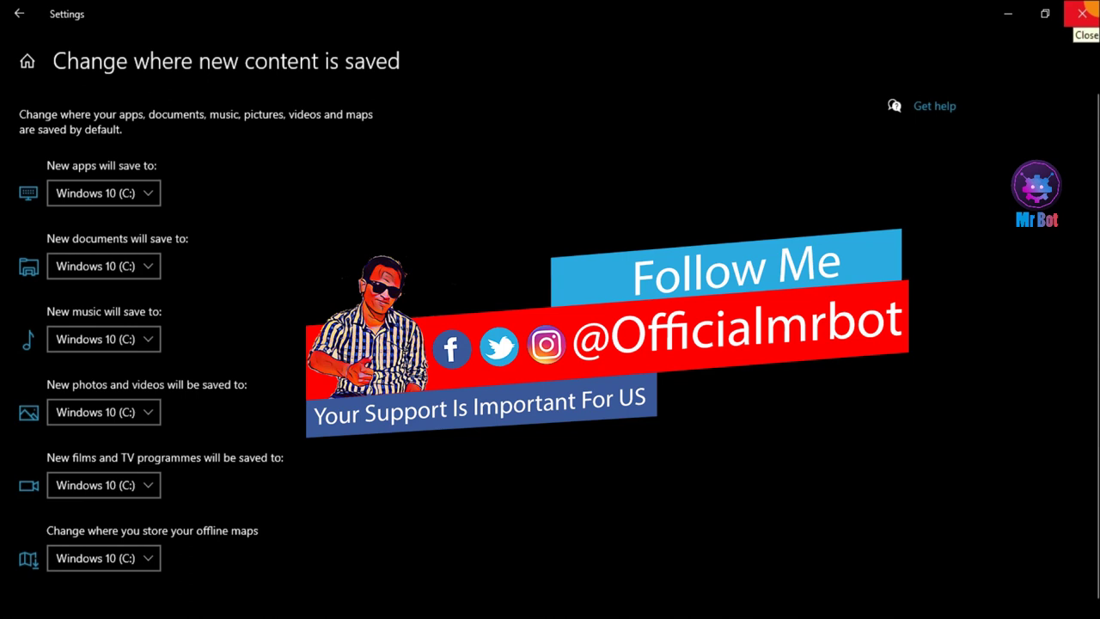
left_click(1085, 13)
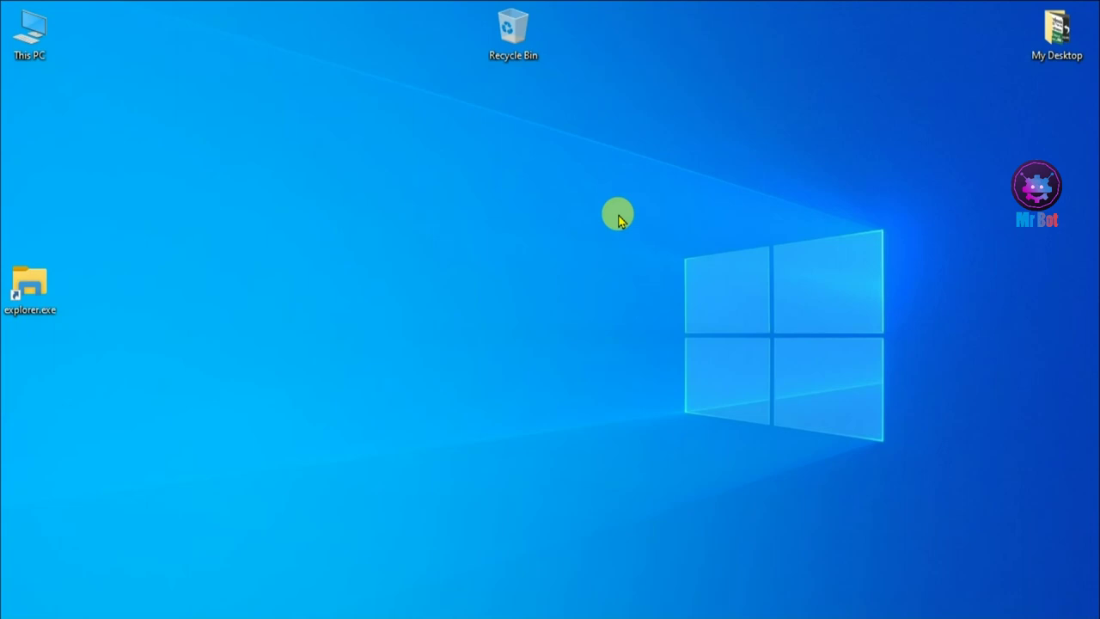